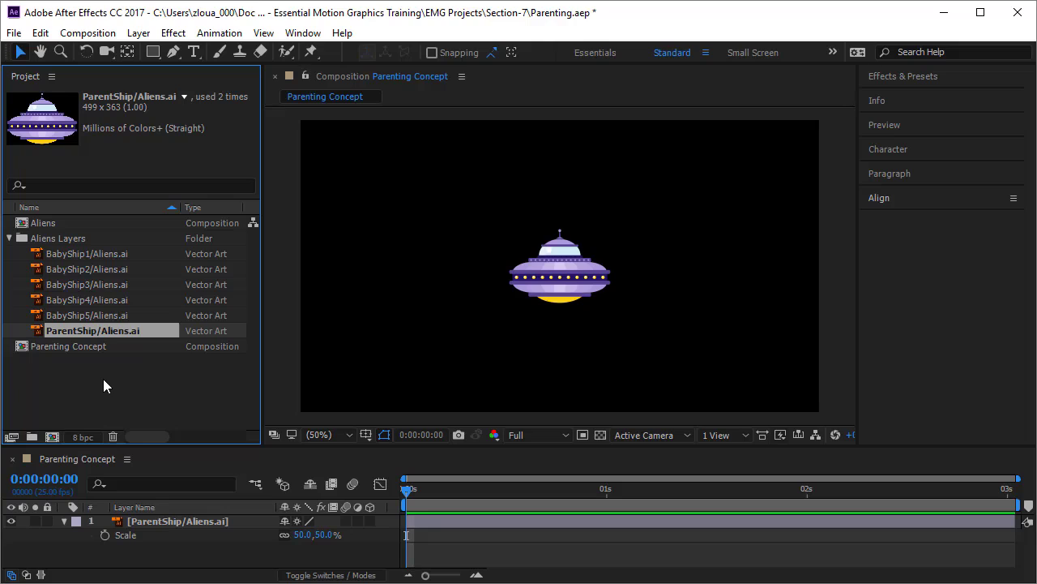
Examine the imported Aliens composition and the baby and parent ship files in the Aliens Layers folder.
left_click(91, 241)
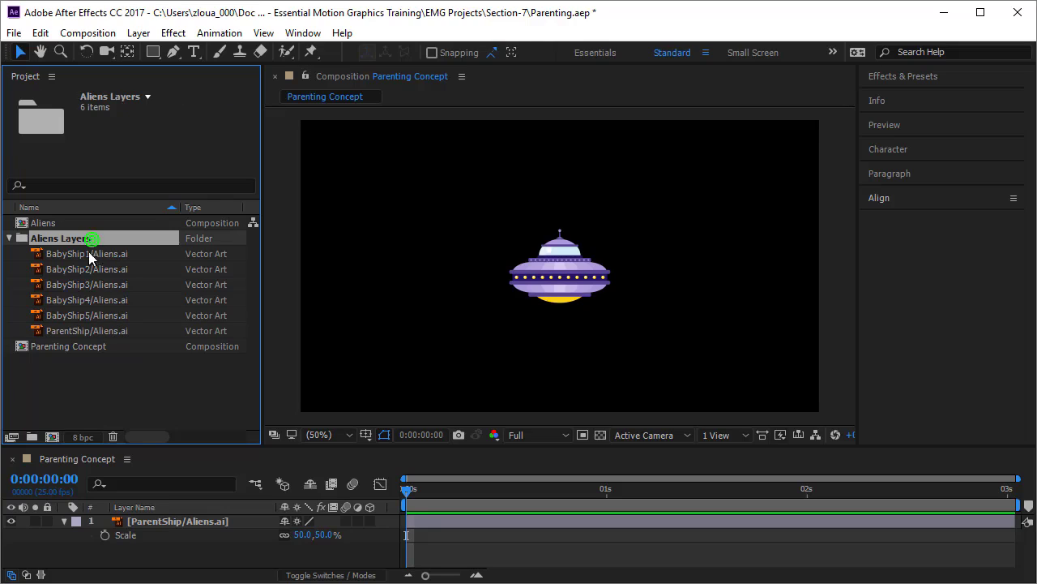
left_click(51, 226)
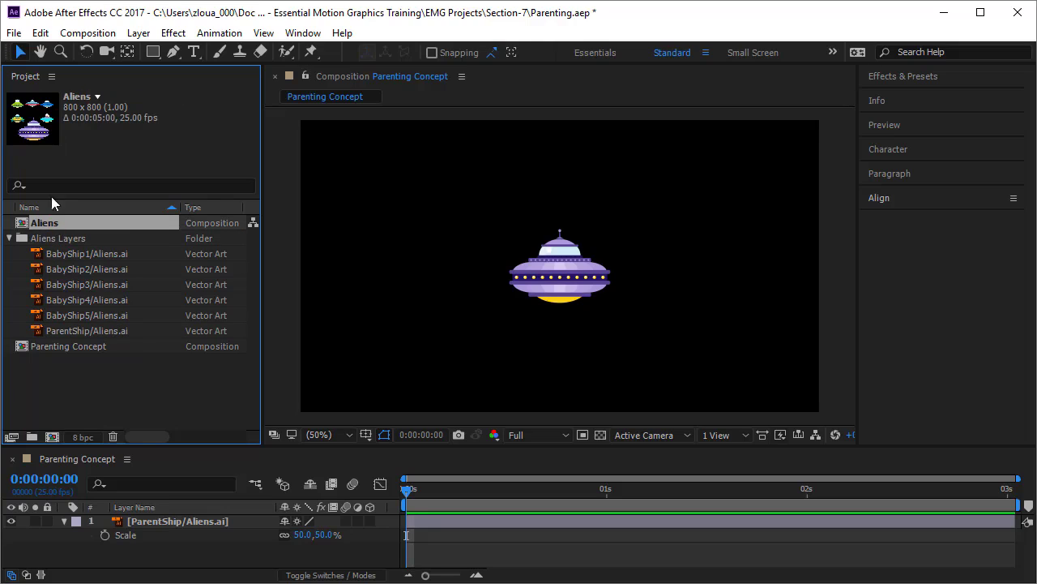
left_click(104, 254)
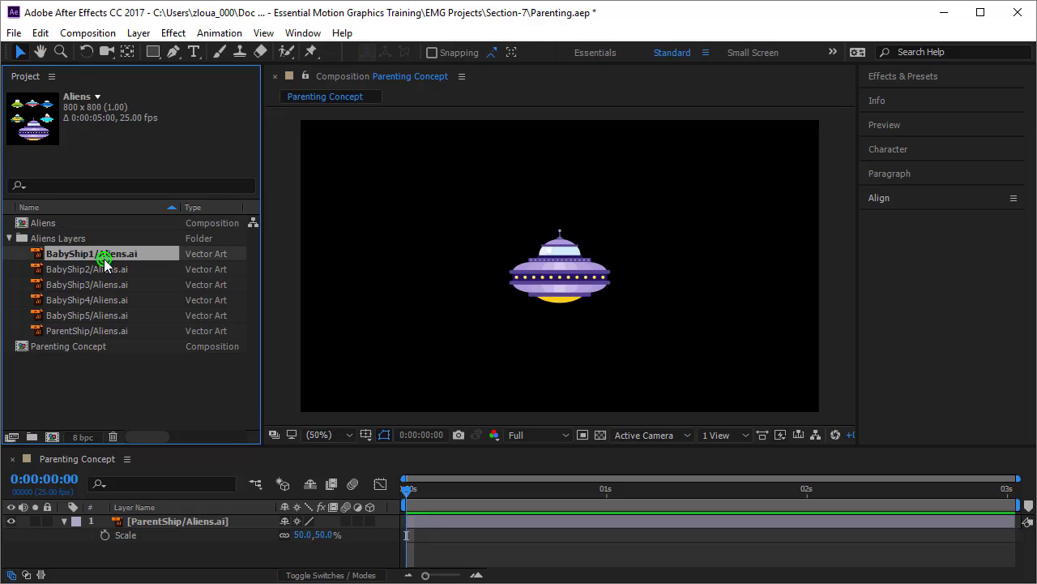
left_click(102, 271)
left_click(101, 300)
left_click(99, 315)
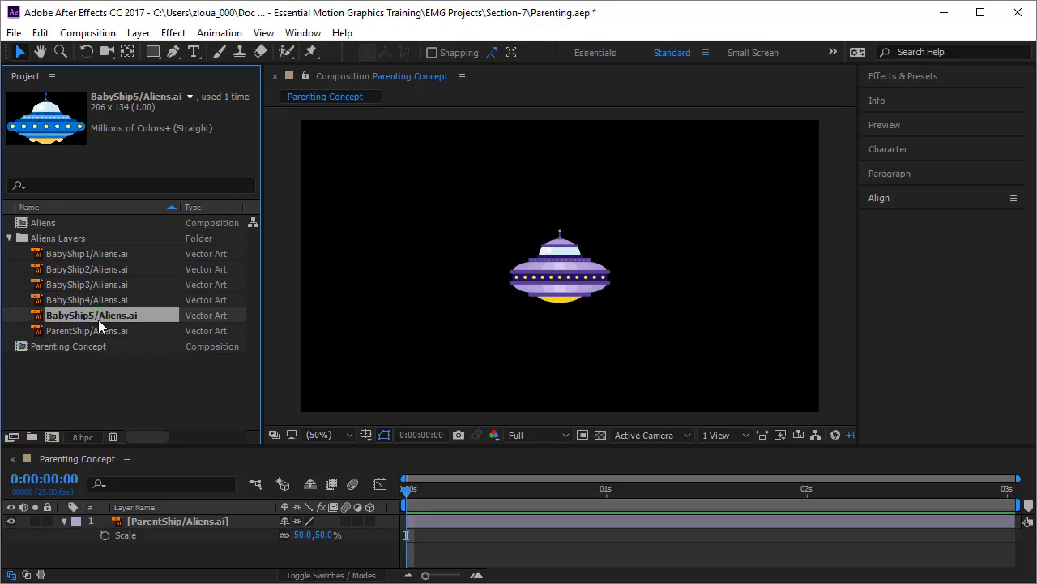
left_click(101, 329)
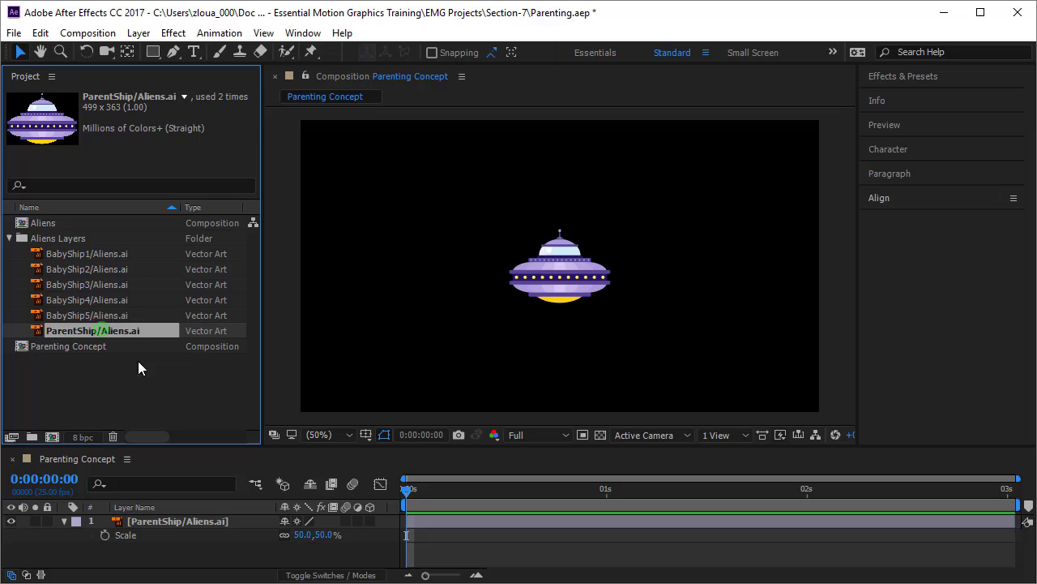
Move the purple parent ship slightly up and to the right in the composition.
left_click(582, 276)
left_click(516, 328)
left_click(559, 279)
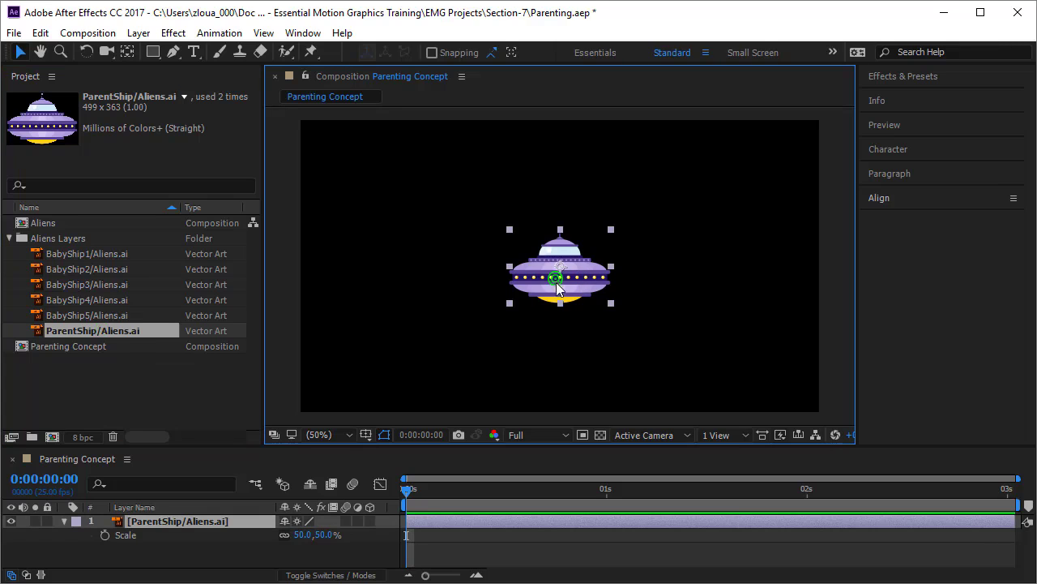
left_click_drag(561, 280, 588, 262)
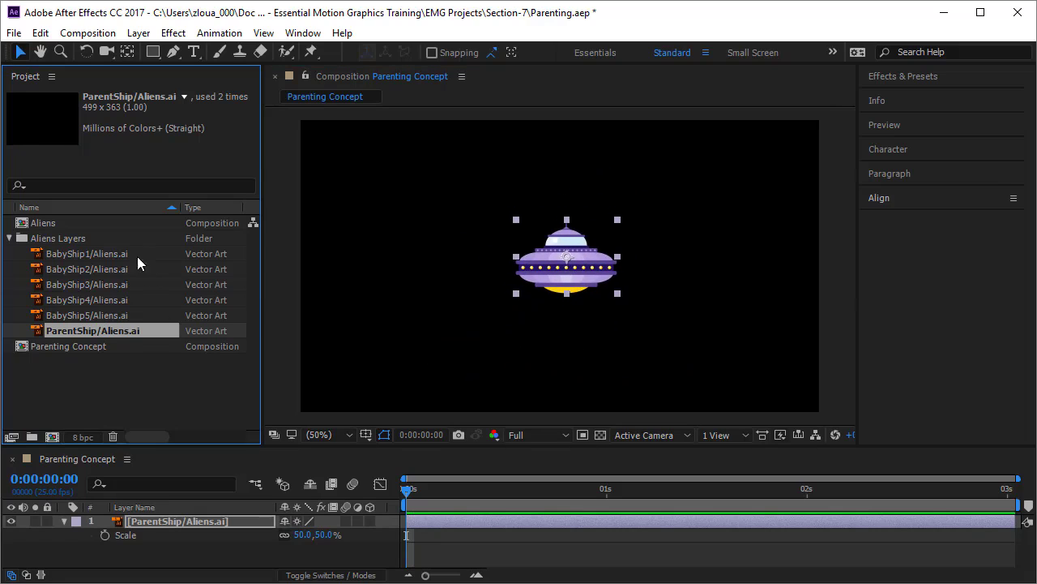
Add BabyShip1/Aliens.ai to the Parenting Concept composition beside the parent ship and set its scale to 50%.
left_click_drag(116, 255, 409, 220)
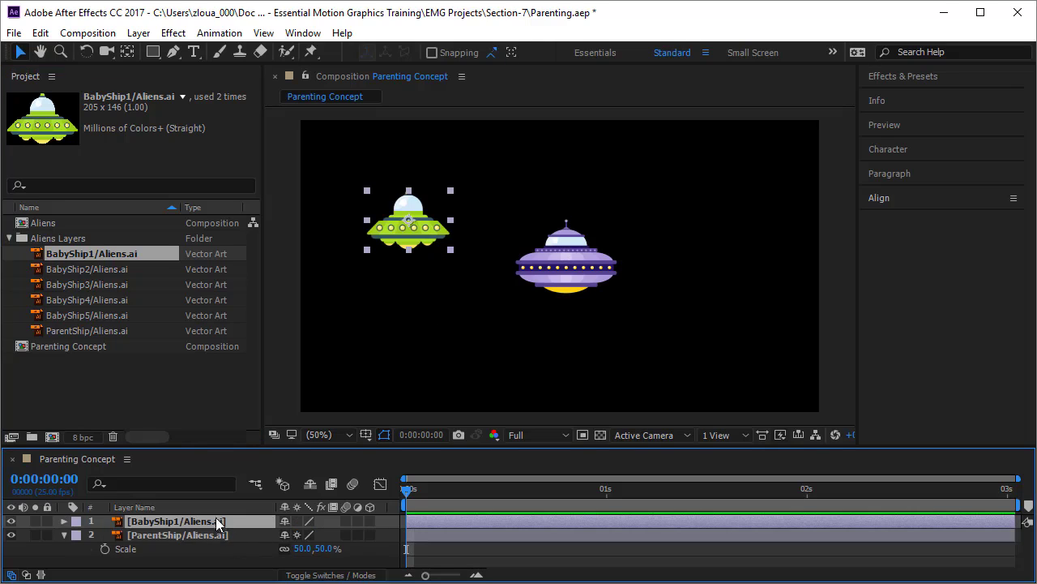
key("s")
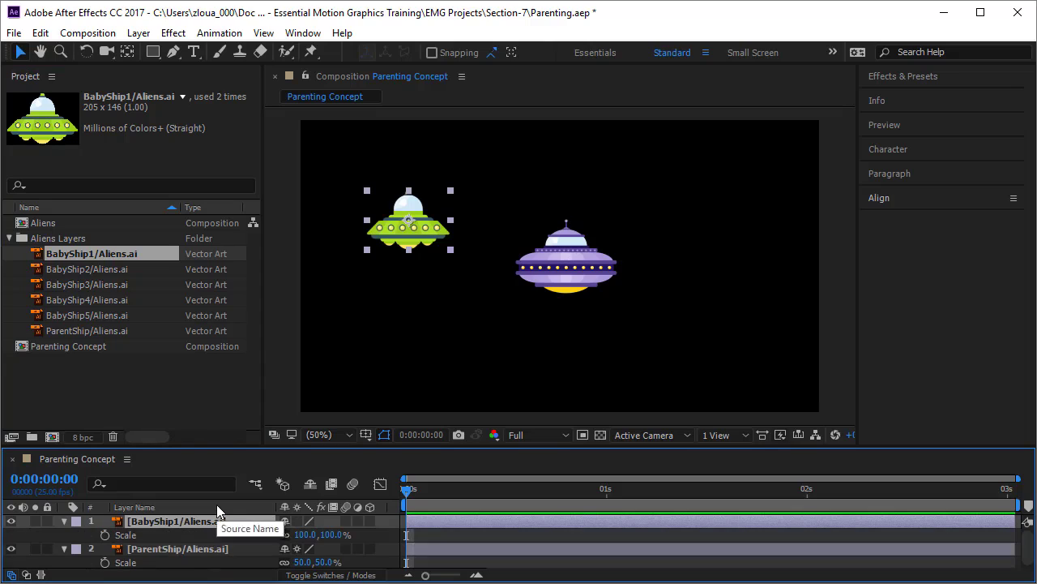
left_click(306, 535)
type("50")
key("Return")
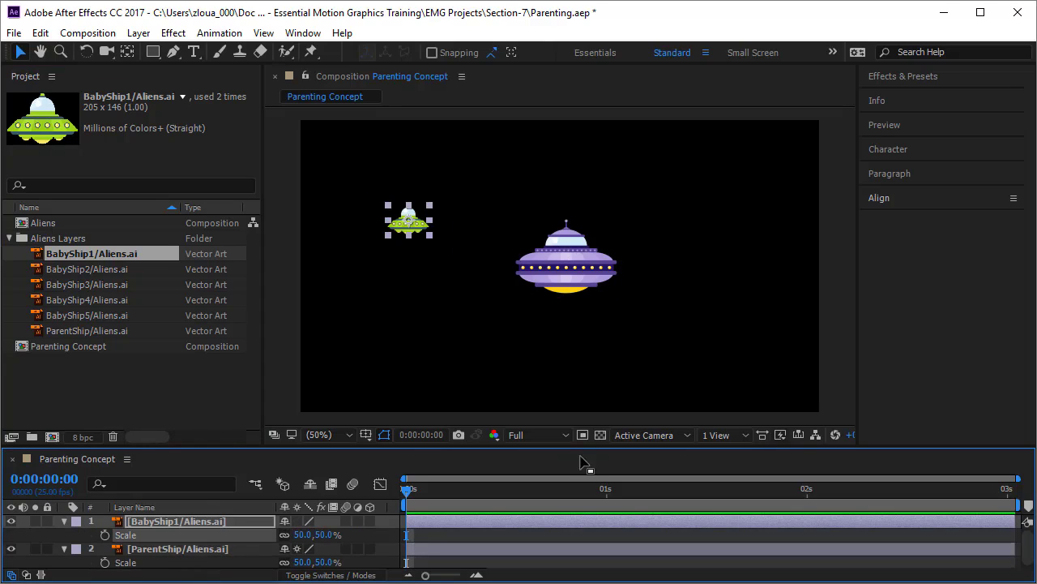
Arrange the green baby ship at the upper left of the parent ship and make the timeline area taller.
left_click_drag(408, 220, 480, 202)
left_click_drag(566, 261, 538, 268)
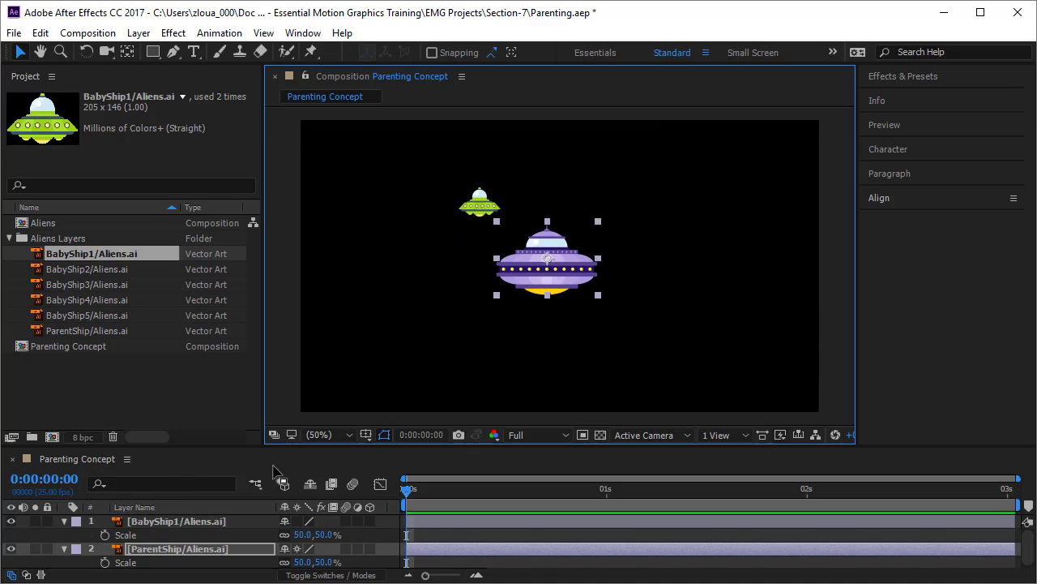
left_click_drag(292, 444, 293, 402)
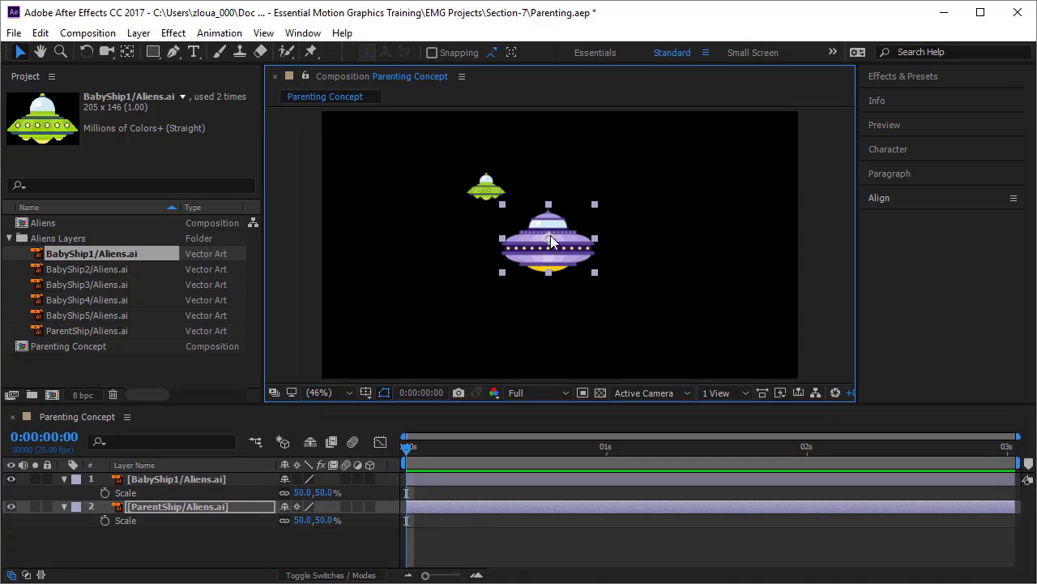
Move the parent ship to the frame's lower-left corner, at about 212, 551, and set a Position keyframe at 0 seconds.
left_click(179, 507)
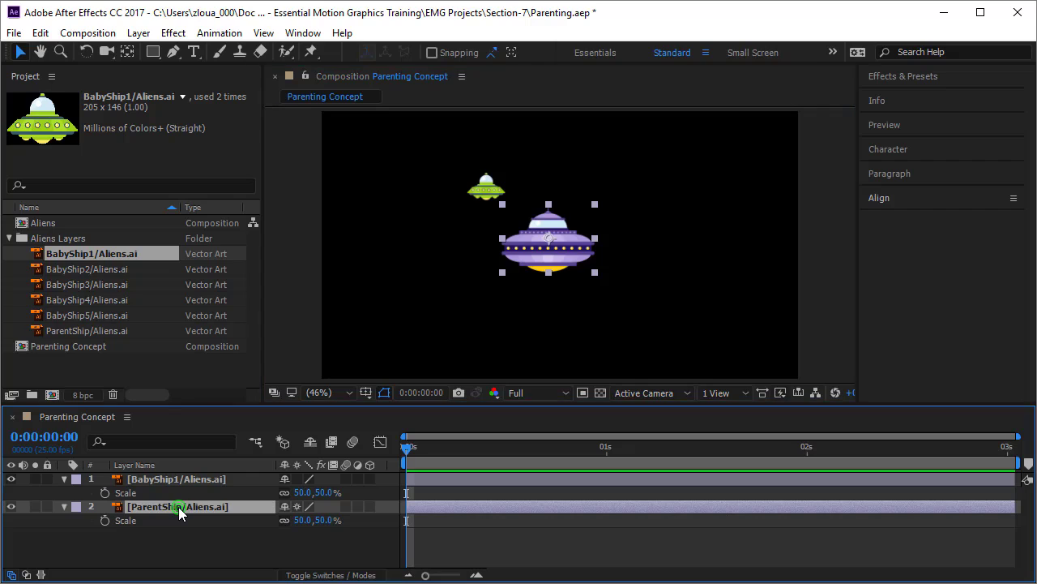
key("p")
left_click_drag(525, 272, 377, 351)
left_click(105, 520)
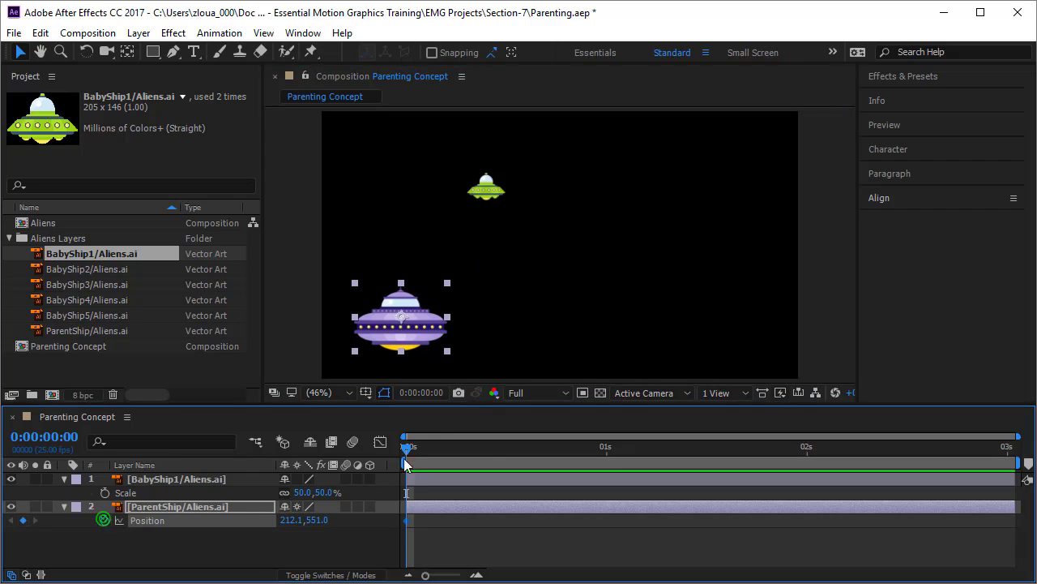
Keyframe the parent ship's Position at the upper right at 1 second, the lower right at 2 seconds and near the centre at 3 seconds.
left_click_drag(406, 446, 602, 467)
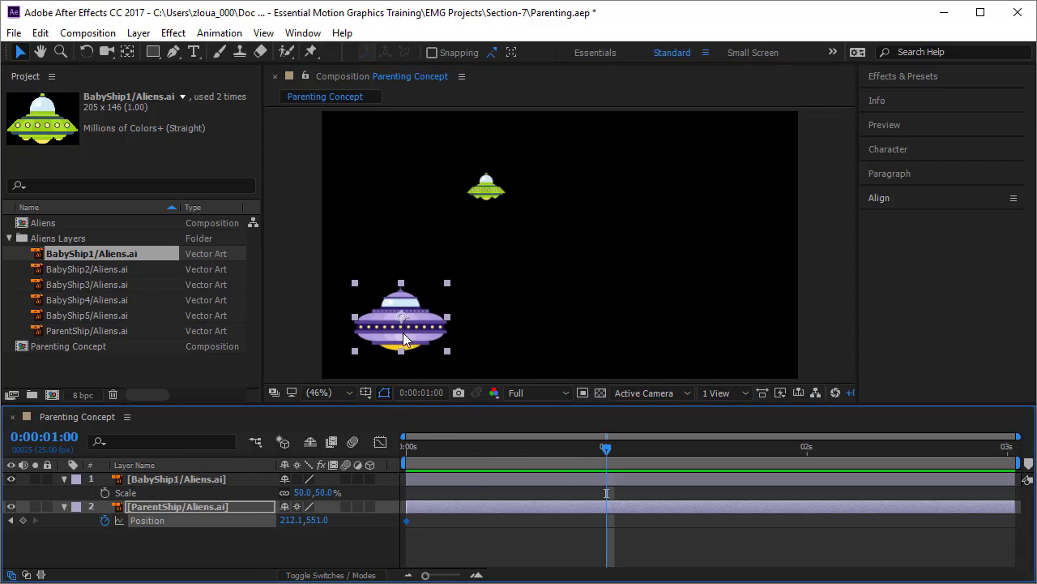
left_click_drag(405, 336, 621, 215)
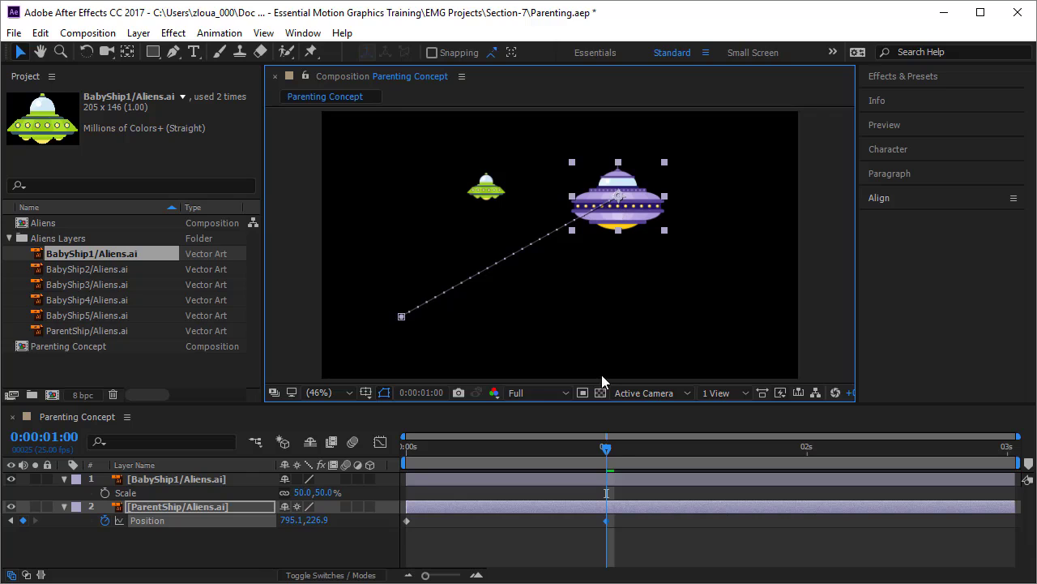
left_click_drag(606, 450, 807, 493)
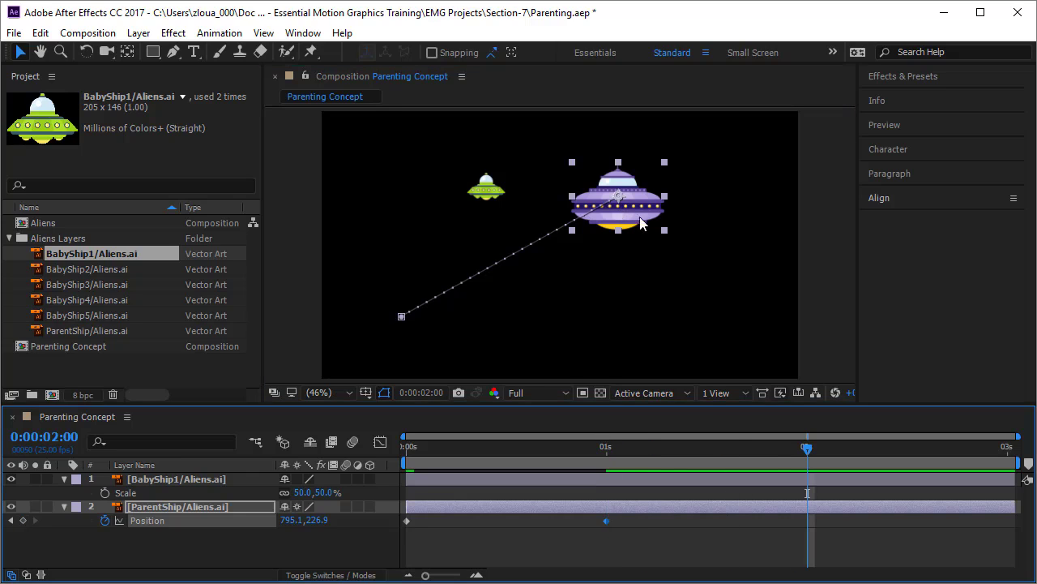
left_click_drag(623, 216, 725, 341)
left_click_drag(811, 450, 1009, 477)
left_click_drag(726, 332, 550, 284)
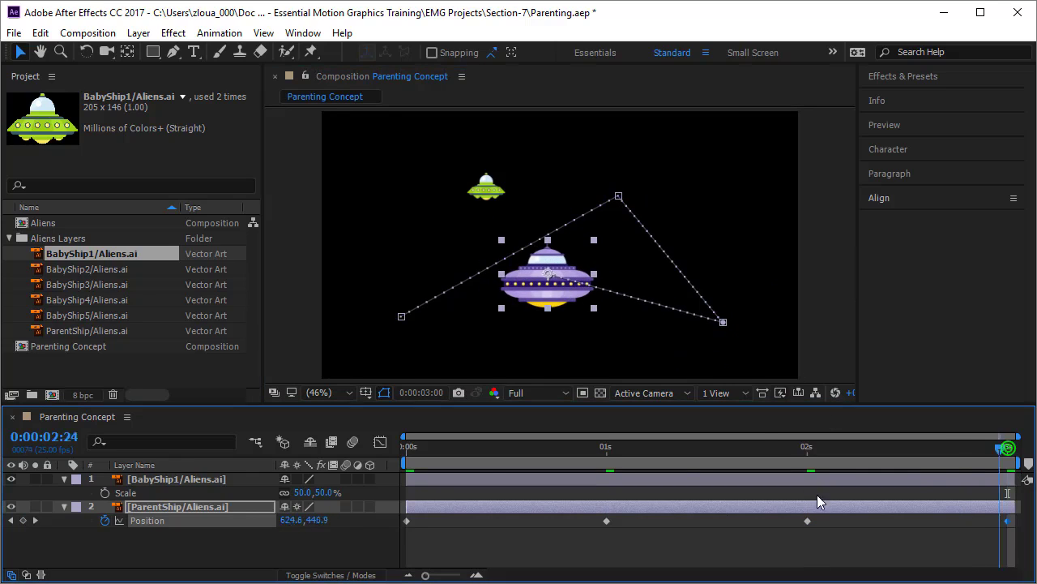
Preview the parent ship's movement from the start of the composition.
key("Home")
left_click(489, 546)
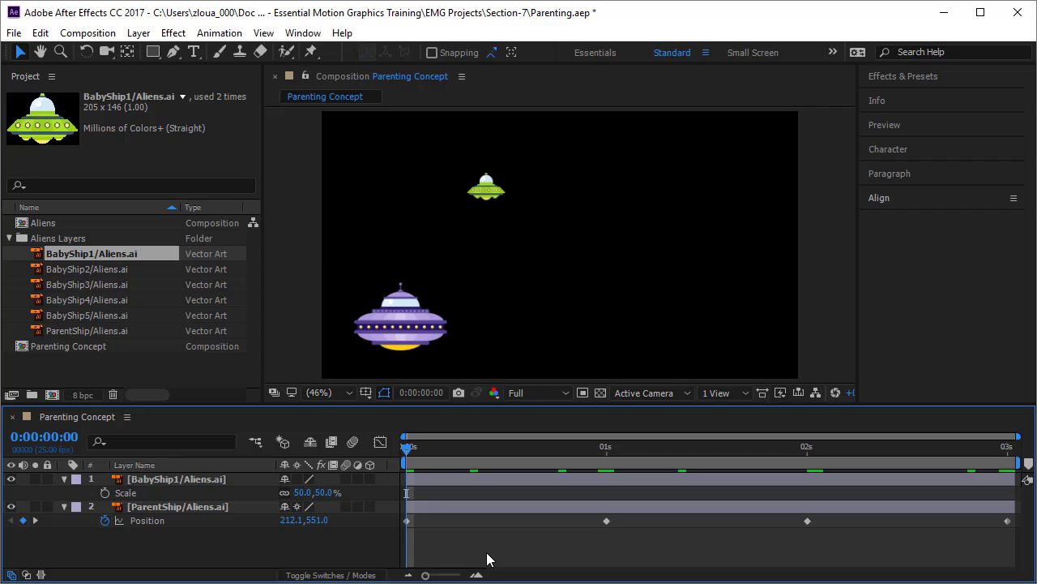
key("space")
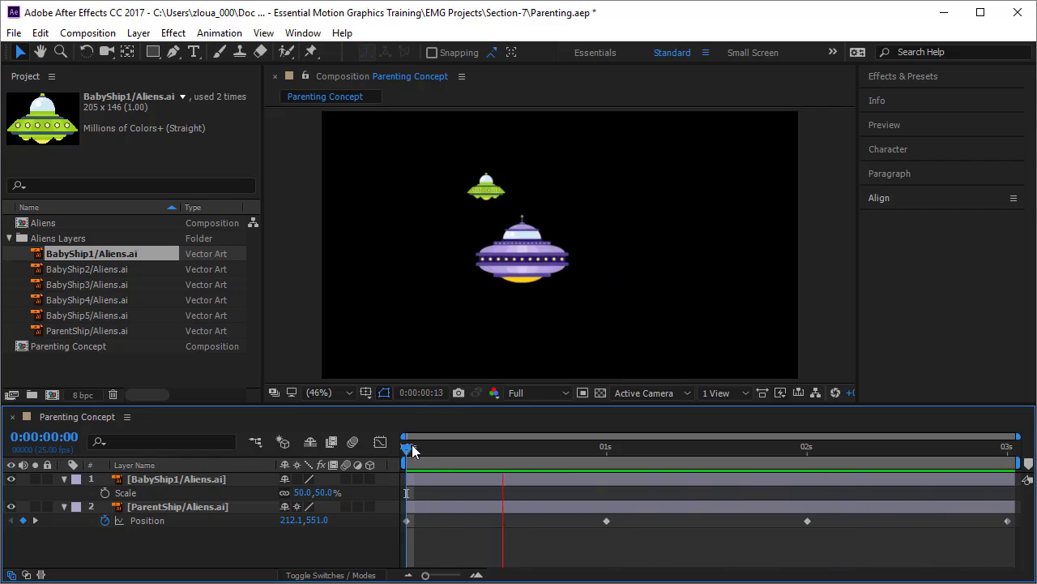
key("space")
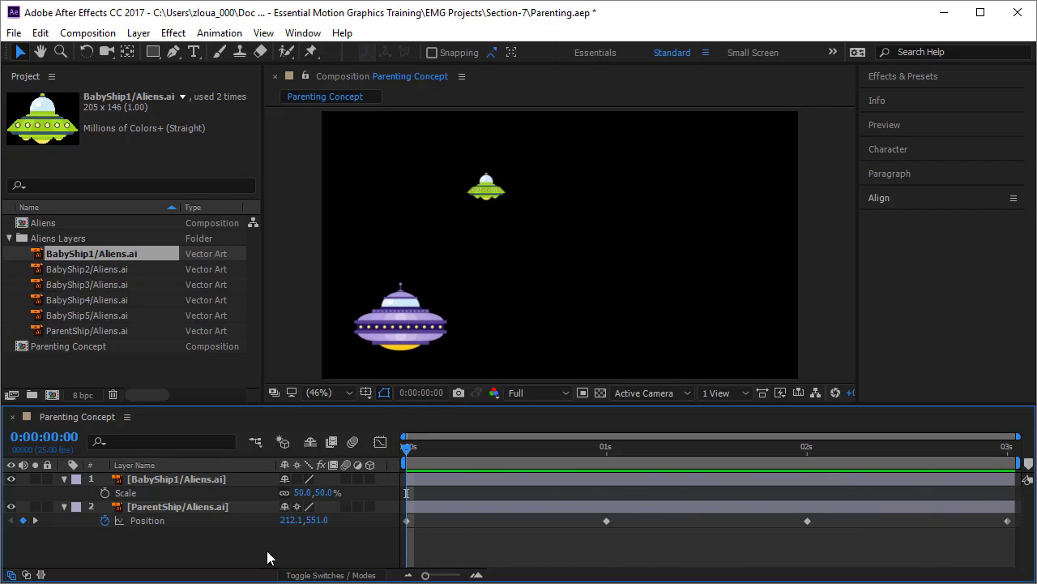
Move the baby ship just above and left of the parent ship's starting position, and deselect it.
left_click_drag(490, 192, 367, 261)
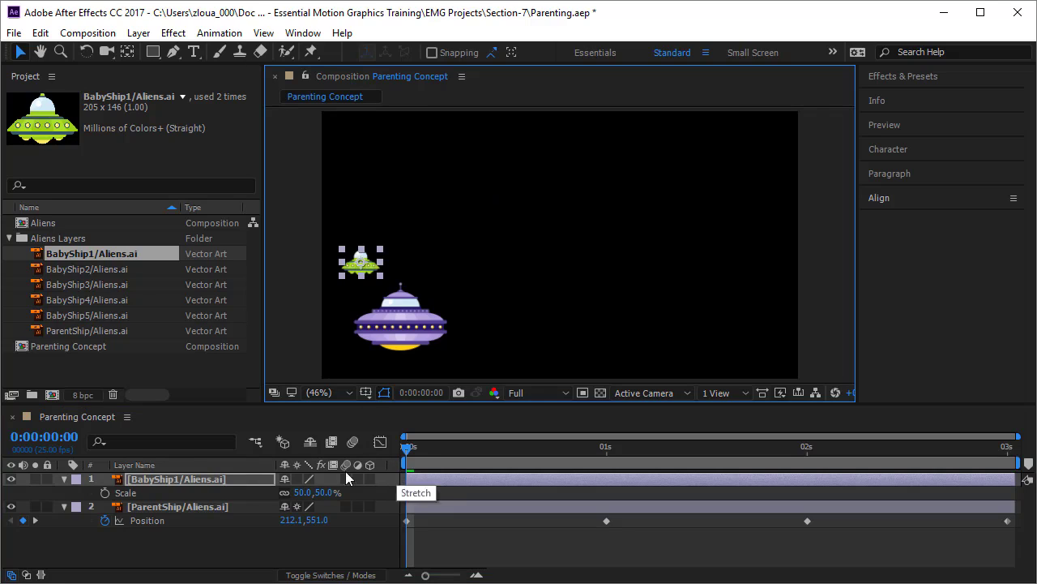
left_click(254, 462)
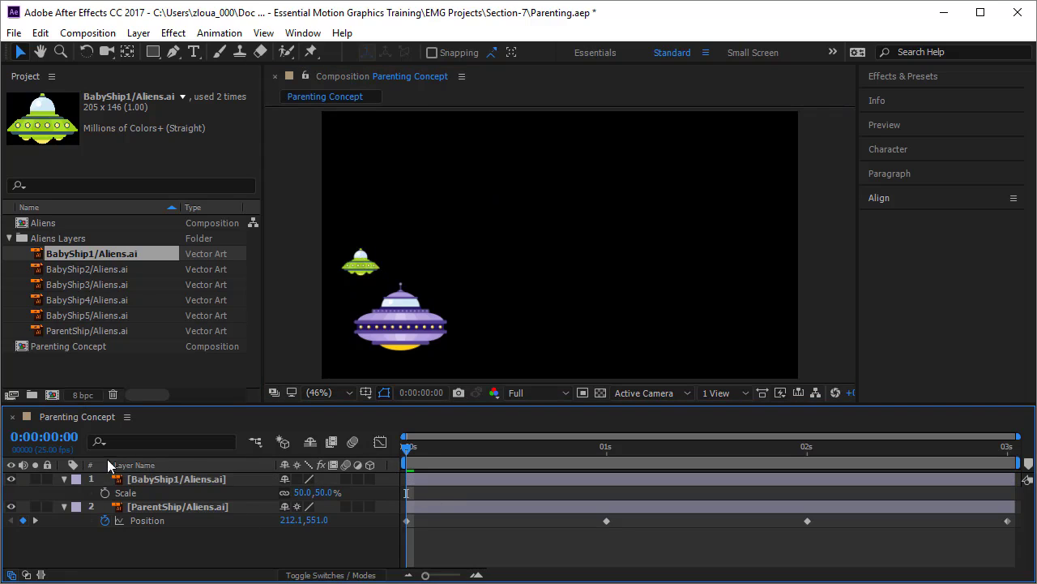
Show the Parent column for the layers in the timeline.
left_click(223, 465)
right_click(223, 467)
mouse_move(271, 515)
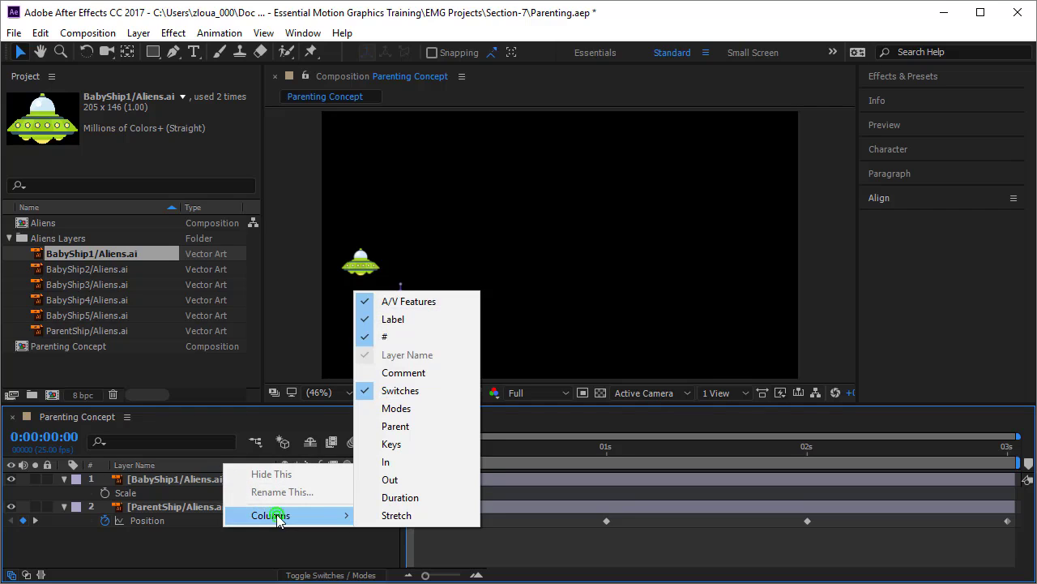
left_click(416, 425)
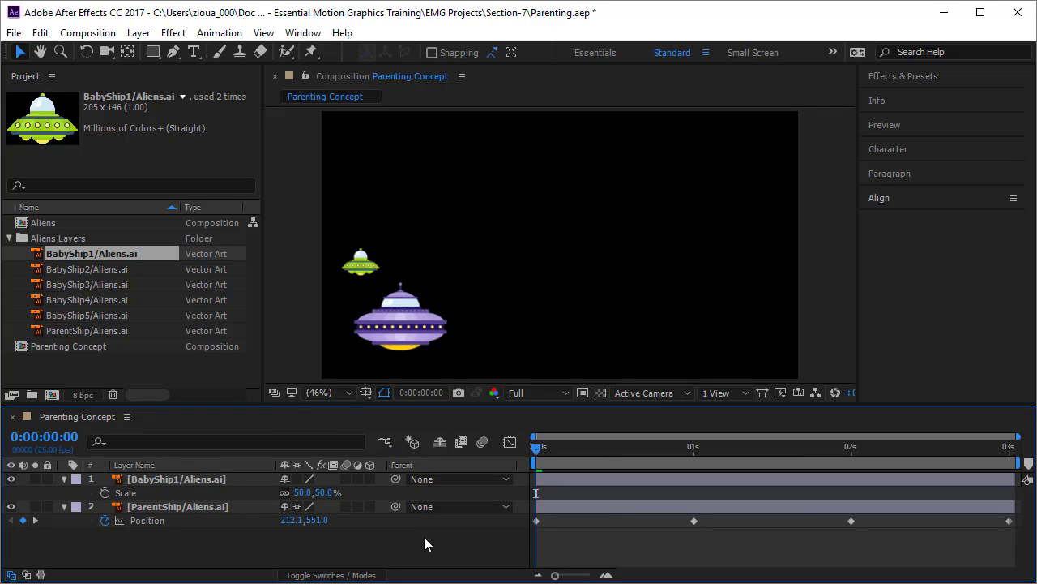
Set the BabyShip1 layer's parent to 2. ParentShip/Aliens.ai from the list of available parents.
left_click(201, 481)
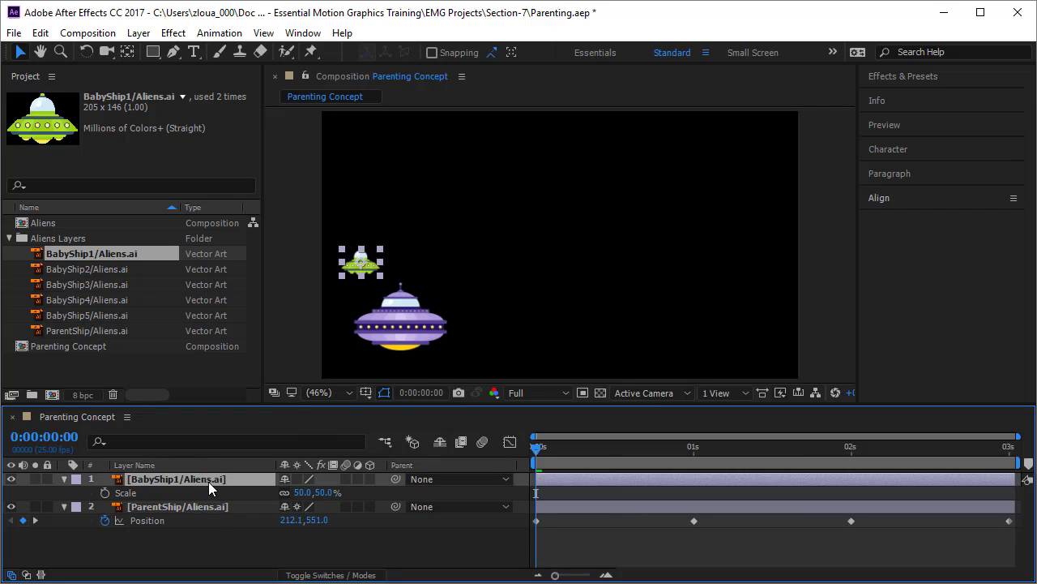
left_click(210, 508)
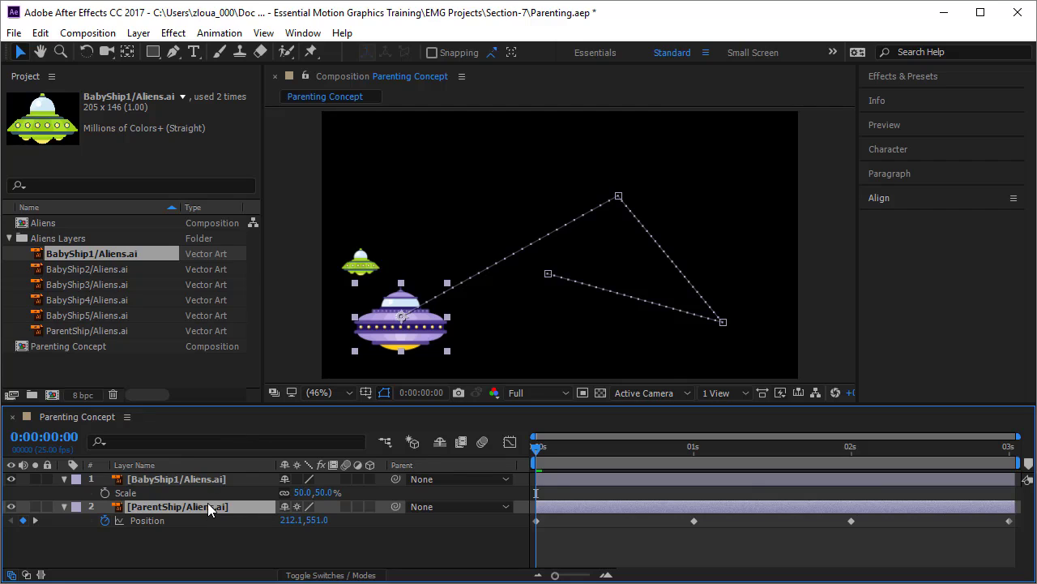
left_click(214, 480)
left_click(221, 507)
left_click(227, 484)
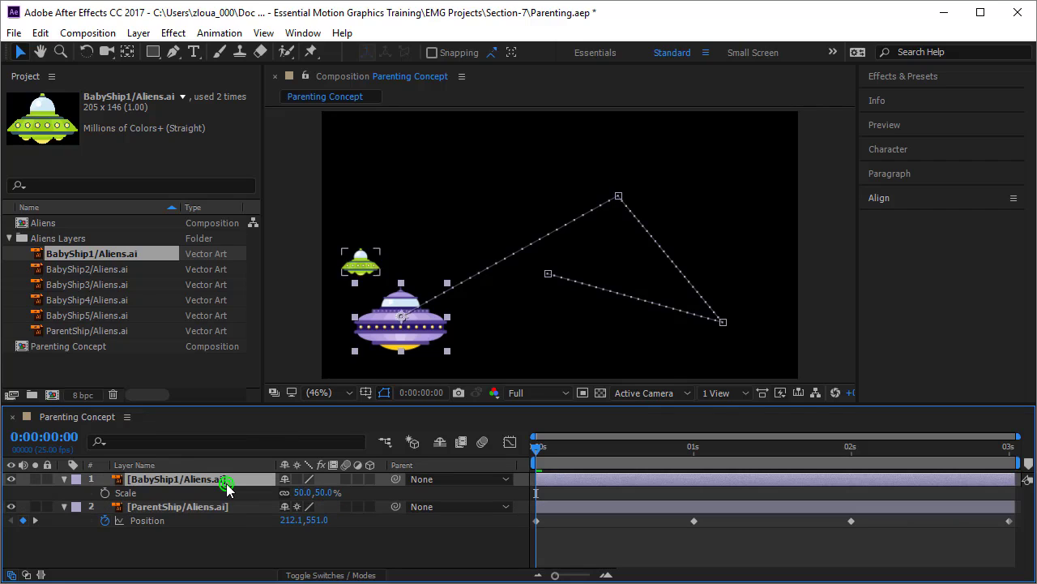
left_click(435, 478)
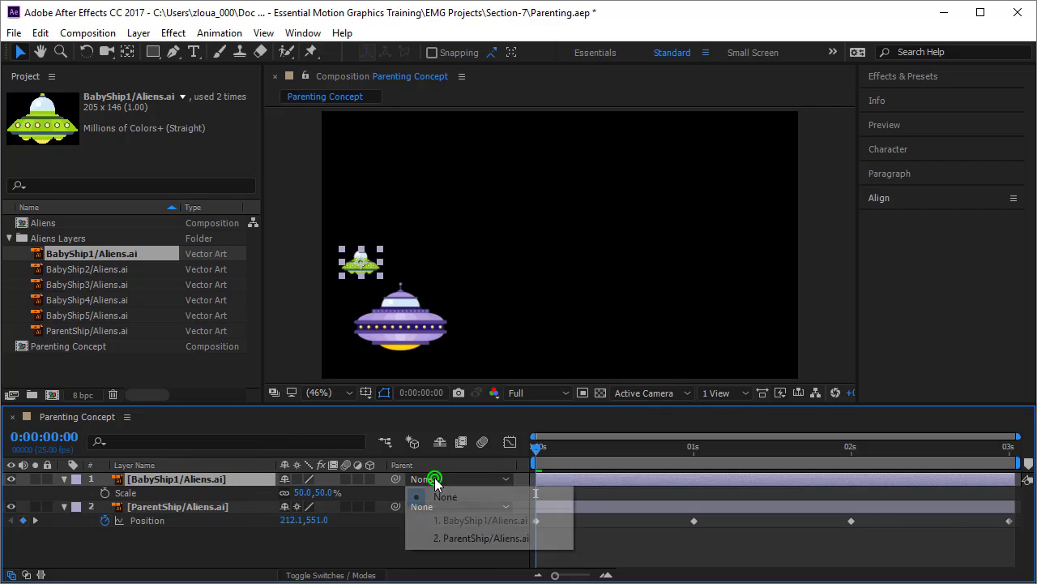
left_click(440, 539)
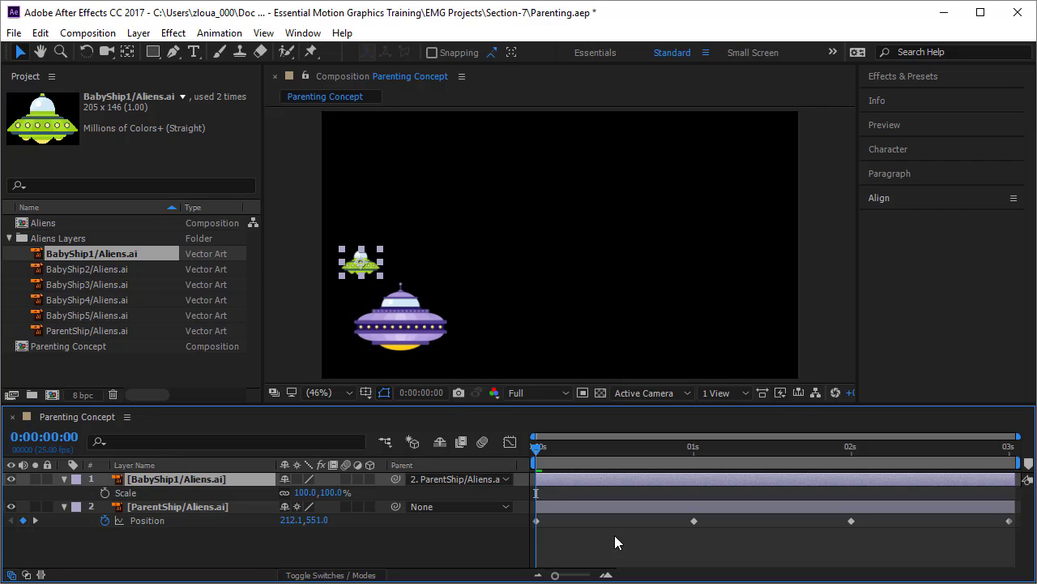
Preview the animation with the baby ship parented to the parent ship.
key("space")
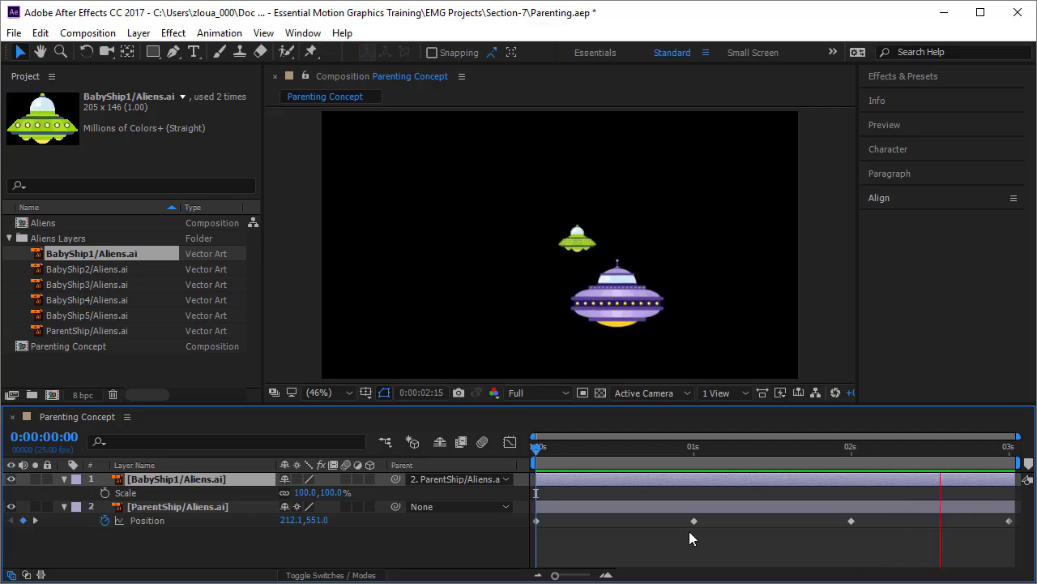
key("space")
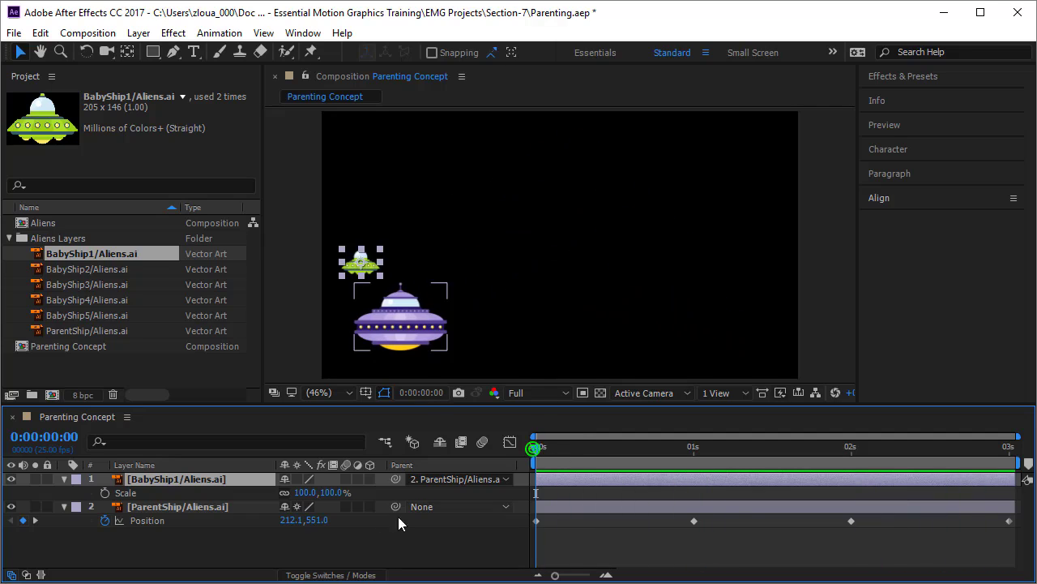
Reset the BabyShip1 layer's parent to None and link it to the ParentShip layer with the pick whip.
left_click(479, 478)
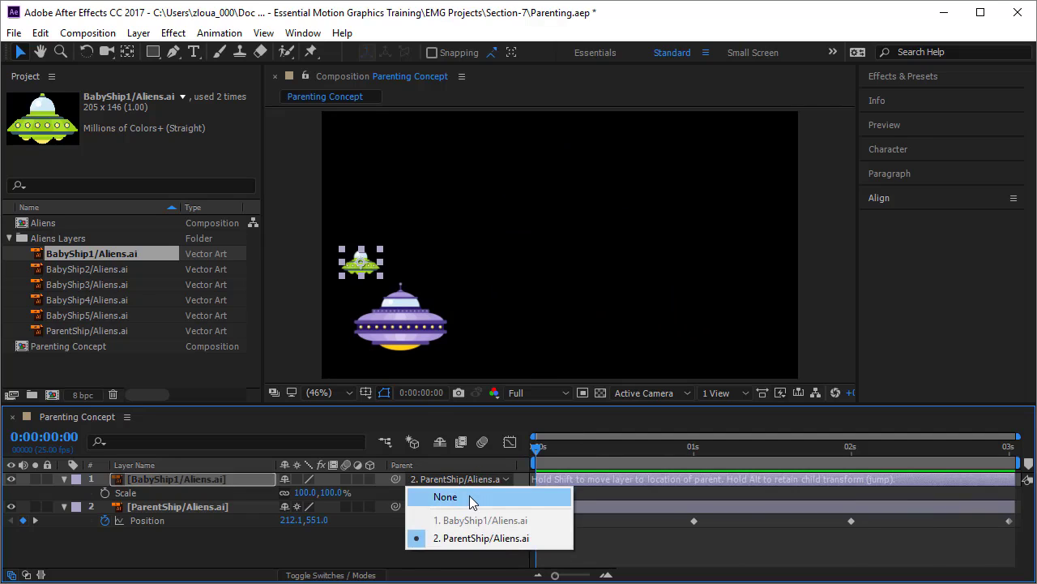
left_click(469, 495)
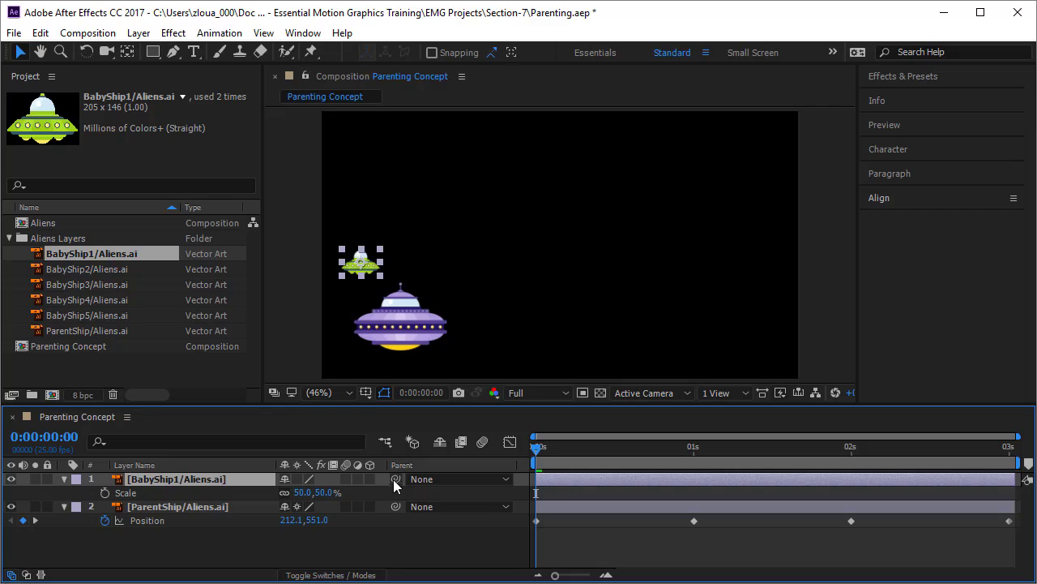
left_click_drag(393, 479, 184, 504)
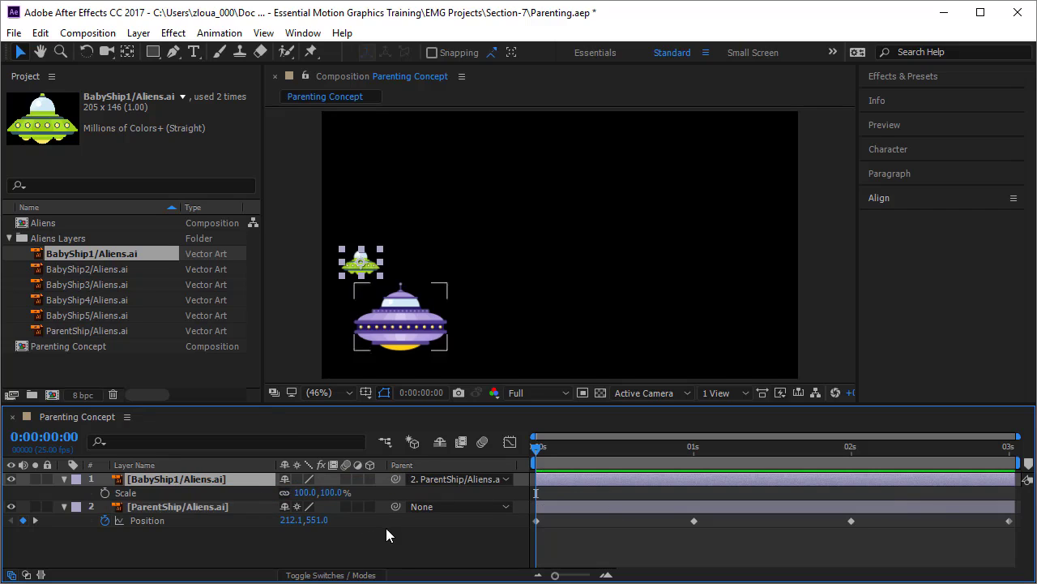
Review the parent options for the BabyShip1 layer without changing them and preview the animation.
left_click(462, 479)
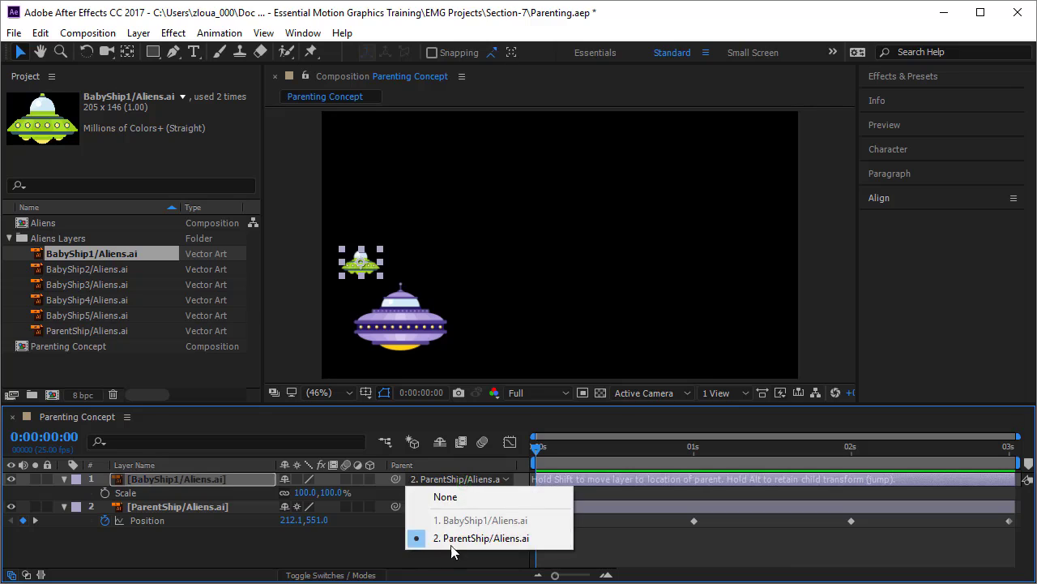
left_click(371, 537)
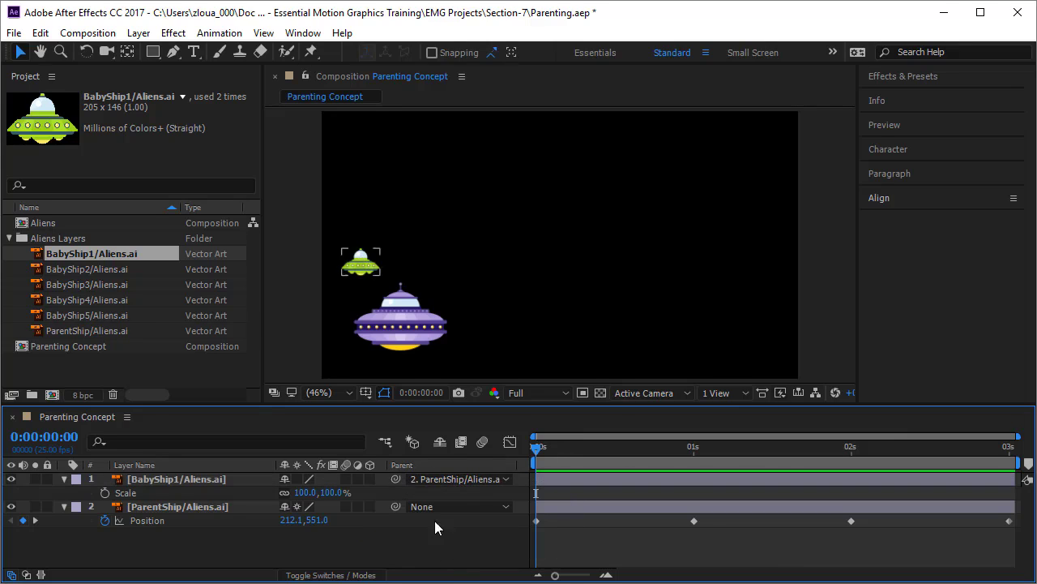
key("space")
key("space")
Add BabyShip2/Aliens.ai to the composition at about half size, placed beside the BabyShip1 ship and above the parent ship.
left_click_drag(136, 268, 421, 258)
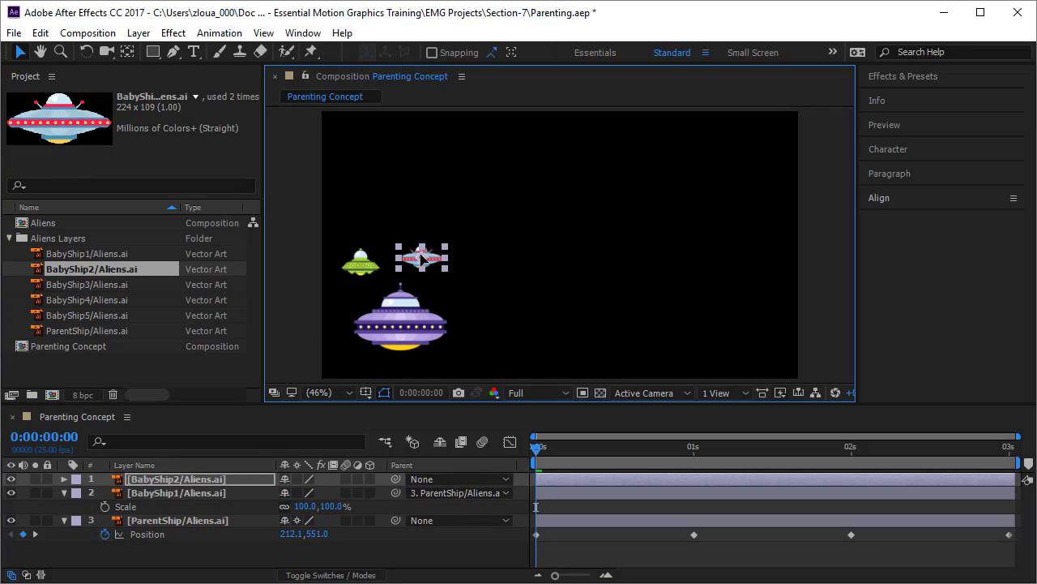
left_click(398, 331)
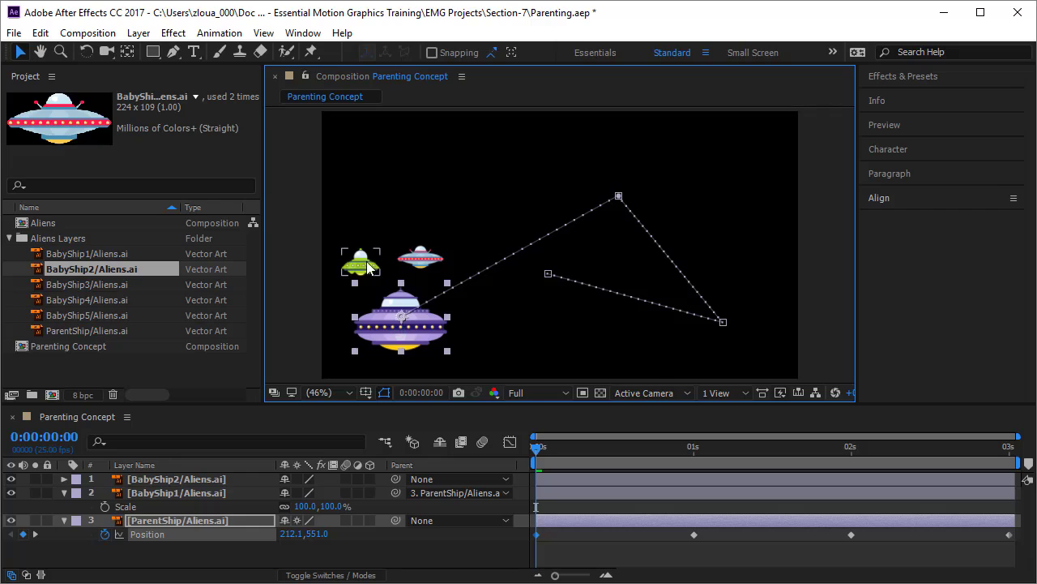
left_click(368, 267)
left_click(419, 261)
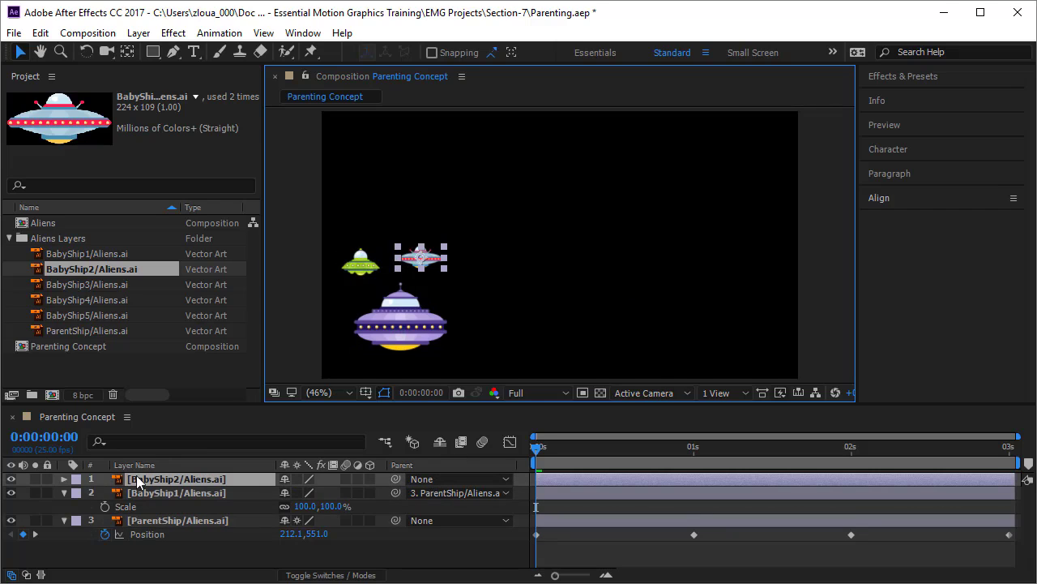
Link the BabyShip2 layer to BabyShip1 as its parent with the pick whip and preview the chained movement.
left_click_drag(396, 479, 210, 493)
left_click(258, 551)
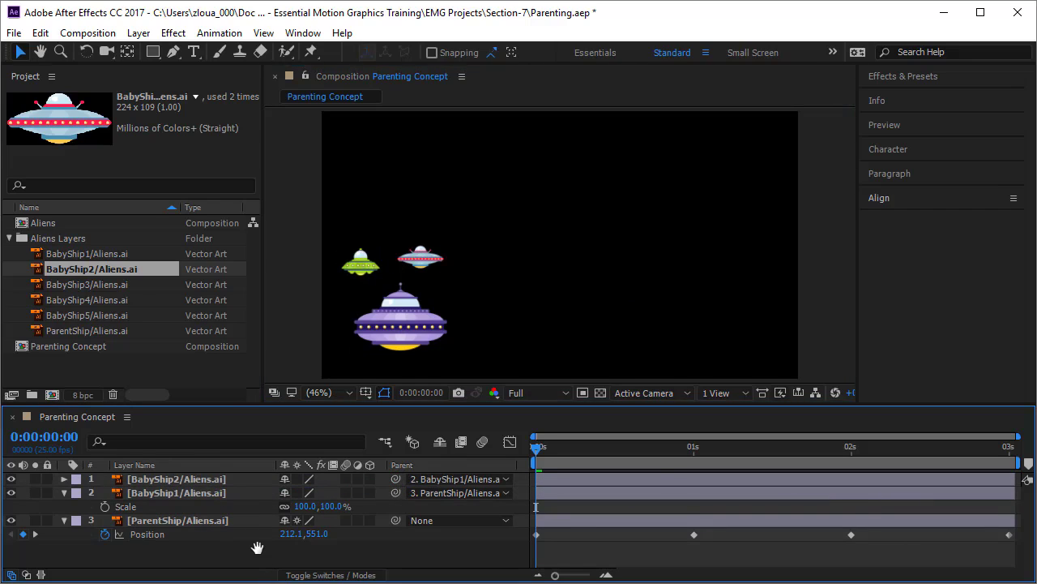
key("space")
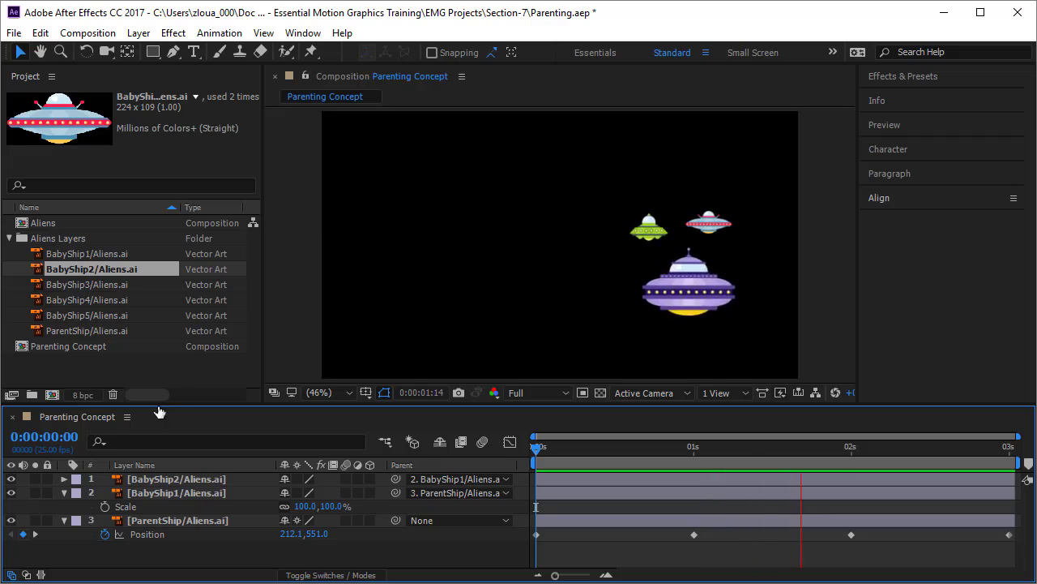
left_click(171, 492)
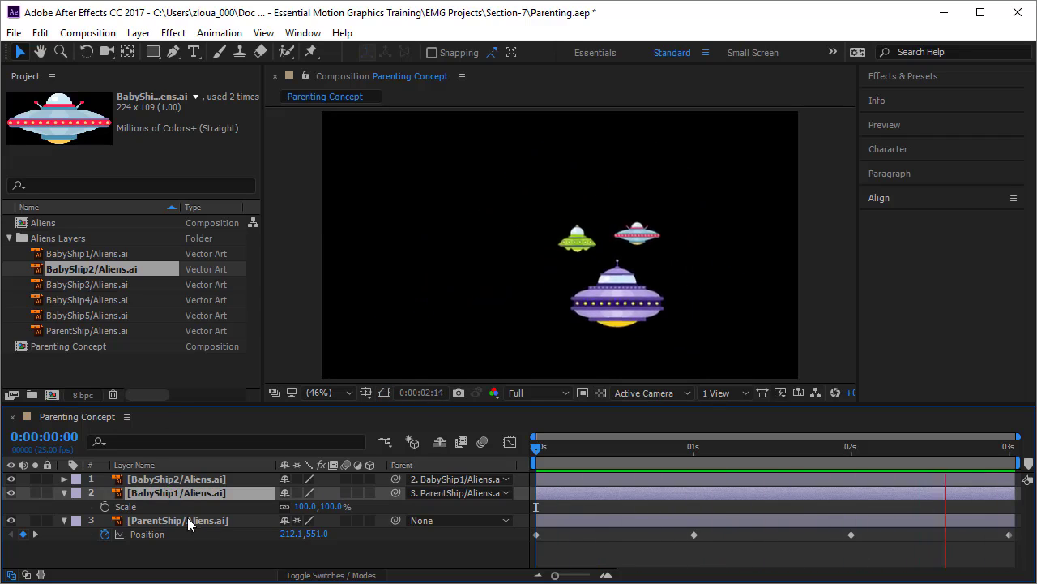
left_click(183, 476)
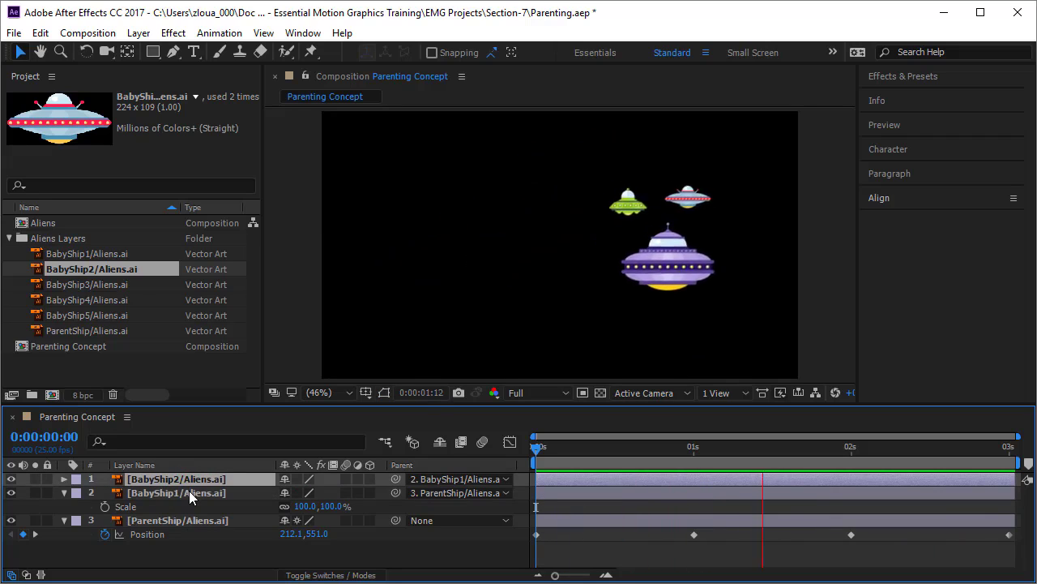
left_click(189, 494)
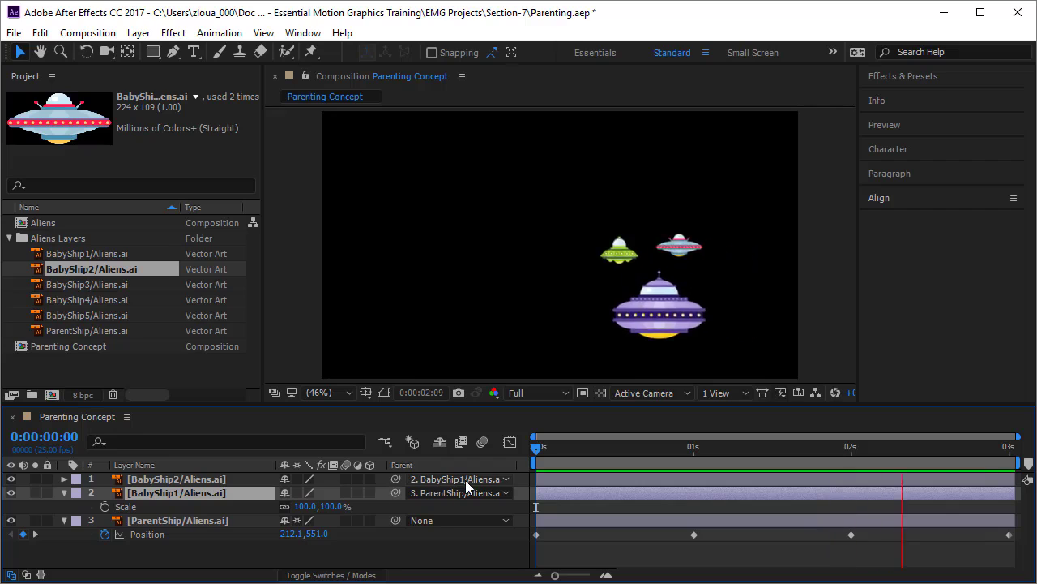
Change the BabyShip2 layer's parent to ParentShip/Aliens.ai with the pick whip and stop the preview at the first frame.
left_click_drag(397, 483, 229, 524)
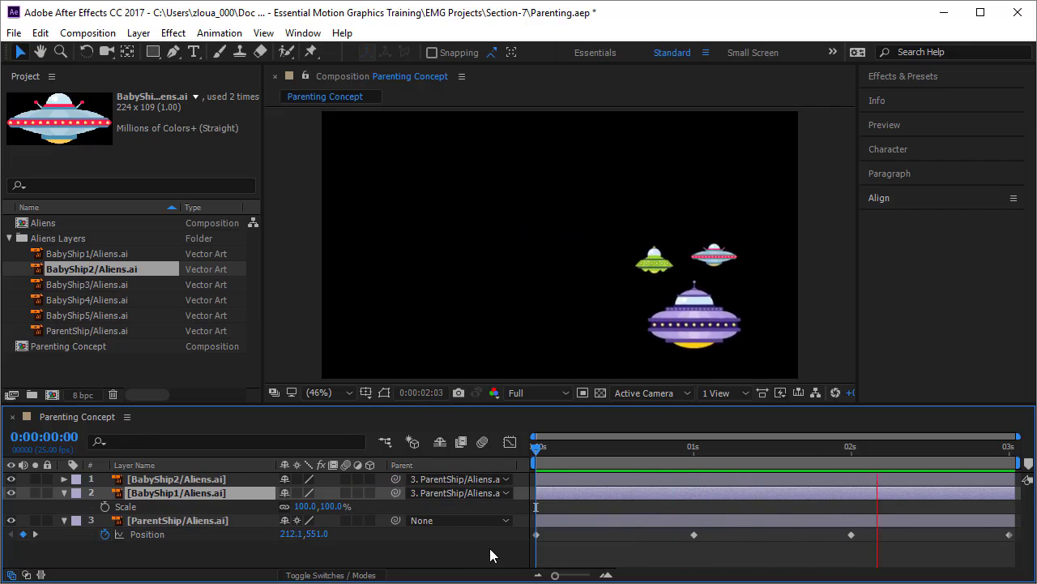
left_click(533, 447)
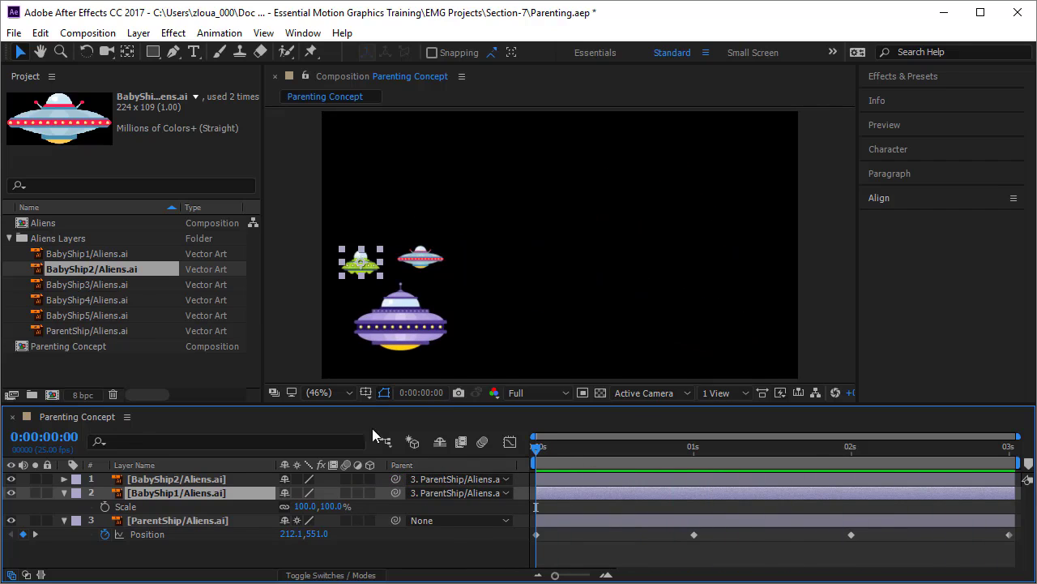
Add BabyShip3, BabyShip4 and BabyShip5 from the Aliens Layers folder to separate free spots in the composition.
left_click_drag(129, 285, 445, 191)
left_click_drag(137, 299, 624, 190)
left_click_drag(127, 324, 692, 257)
Set the scale of the BabyShip3, BabyShip4 and BabyShip5 layers together to 50%.
left_click(627, 195, "shift")
left_click(460, 197, "shift")
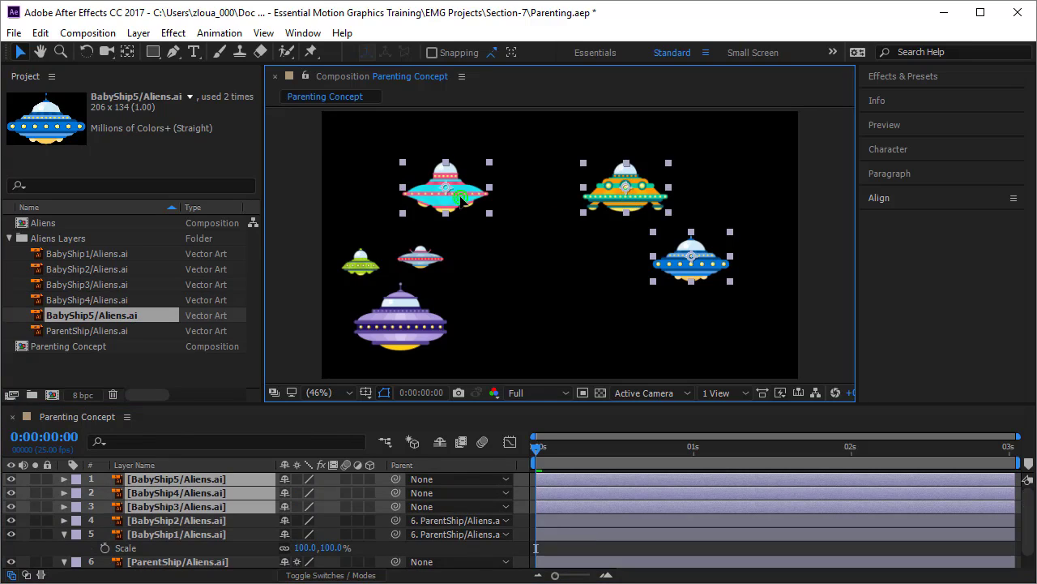
key("s")
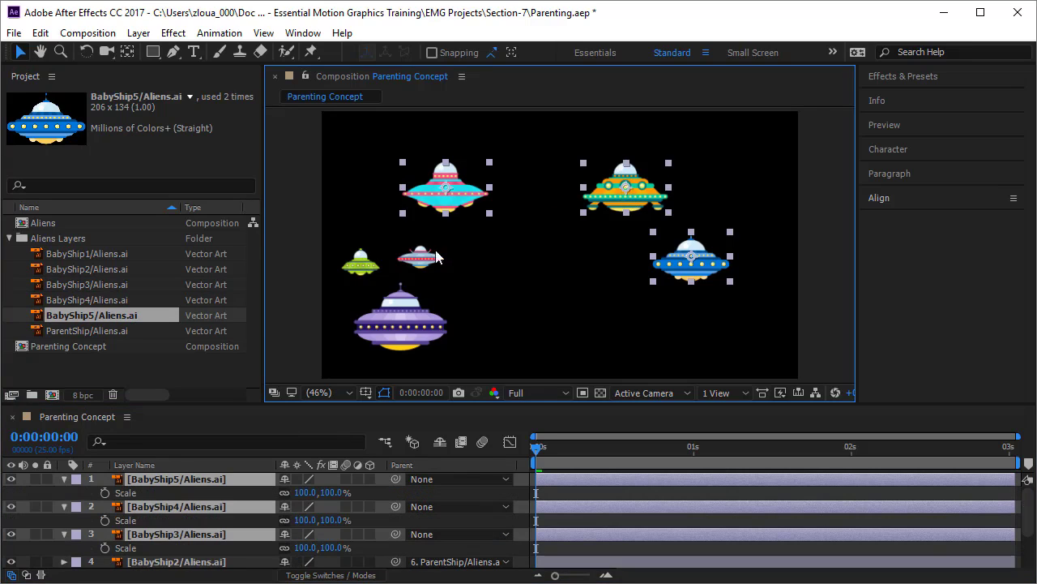
left_click(335, 492)
key("Return")
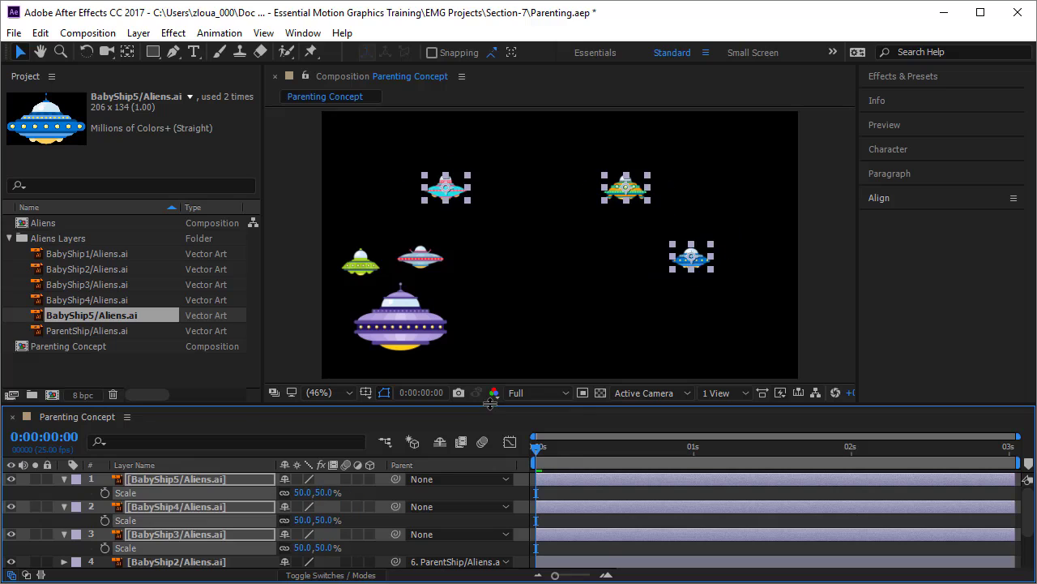
Move BabyShip5 to the upper right of the parent ship and BabyShip4 above the BabyShip1 ship.
left_click(714, 292)
left_click_drag(691, 257, 510, 267)
left_click_drag(635, 205, 378, 179)
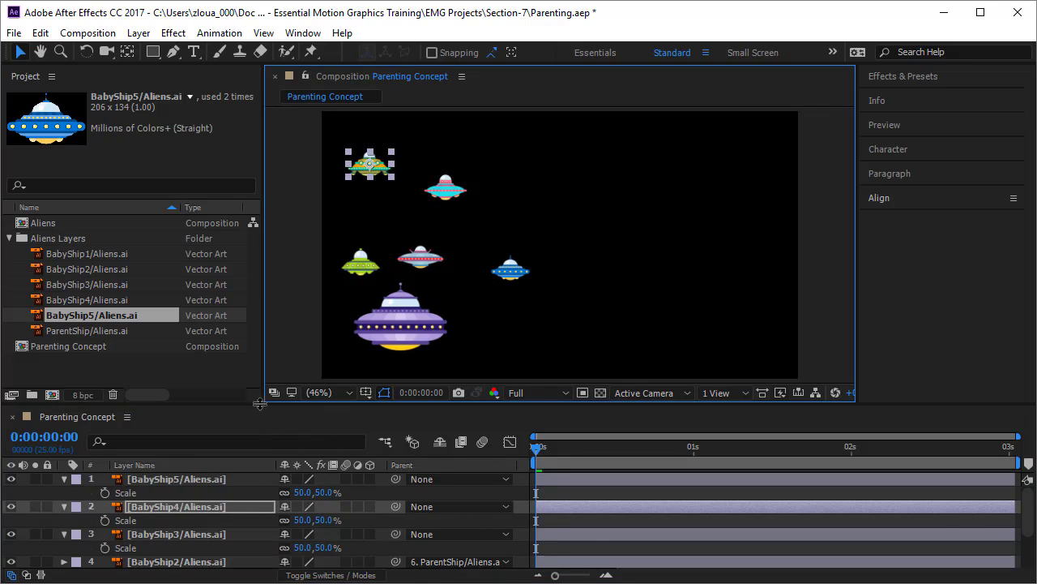
Parent all five baby ship layers to the ParentShip/Aliens.ai layer at once with the pick whip.
left_click_drag(254, 400, 244, 290)
left_click(195, 466)
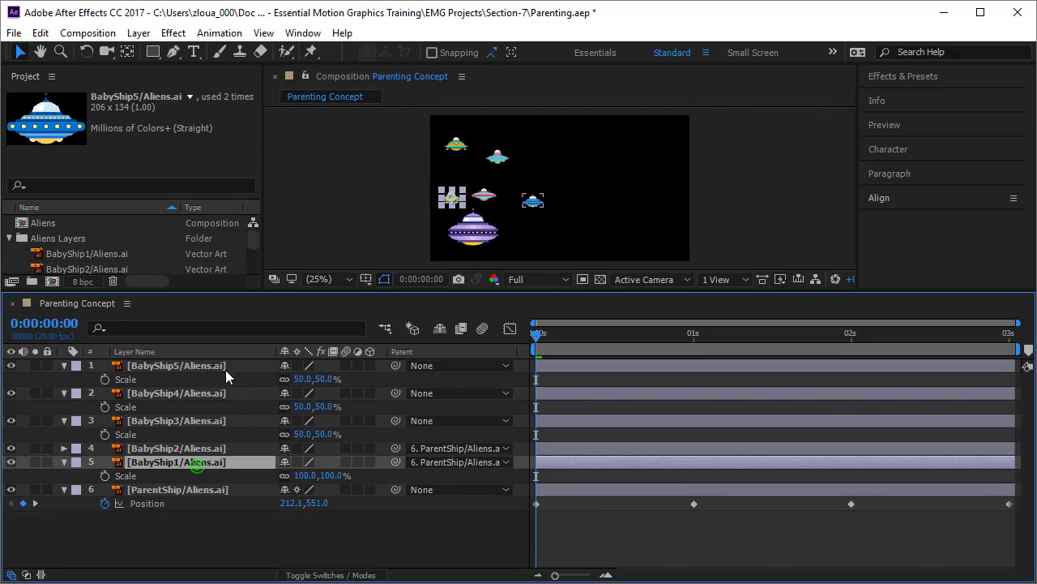
left_click(226, 372, "shift")
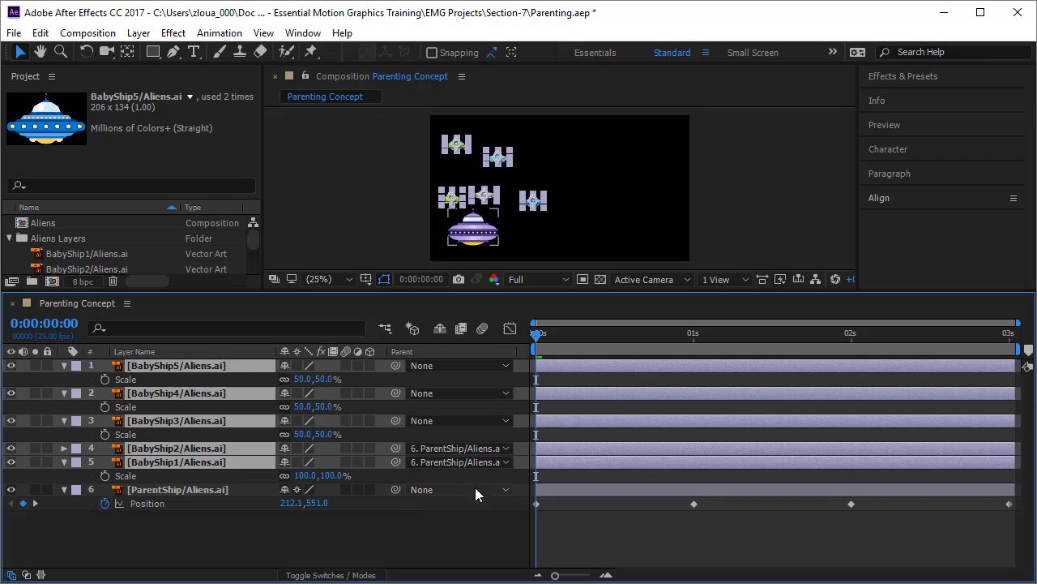
left_click_drag(395, 365, 222, 491)
left_click(238, 563)
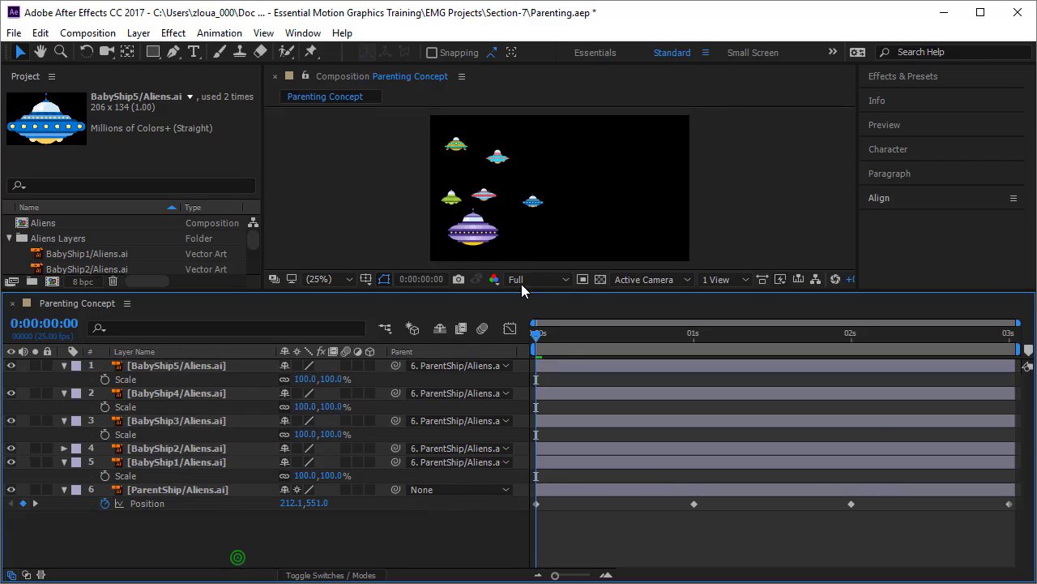
Go to 0:00:02:04 and move the BabyShip4 and BabyShip5 ships closer to the group around the parent ship.
left_click_drag(520, 288, 520, 407)
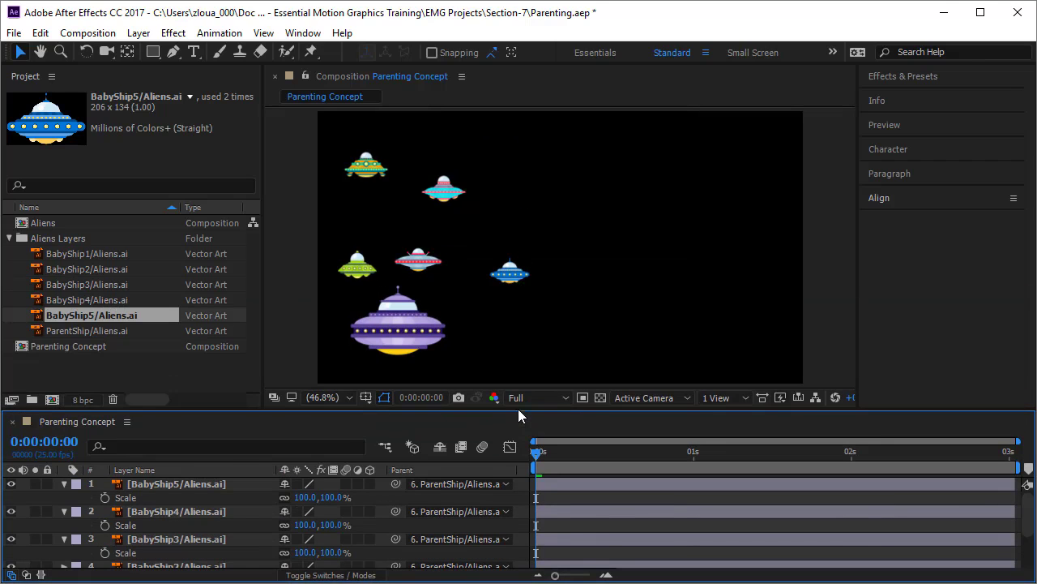
left_click_drag(535, 458, 872, 519)
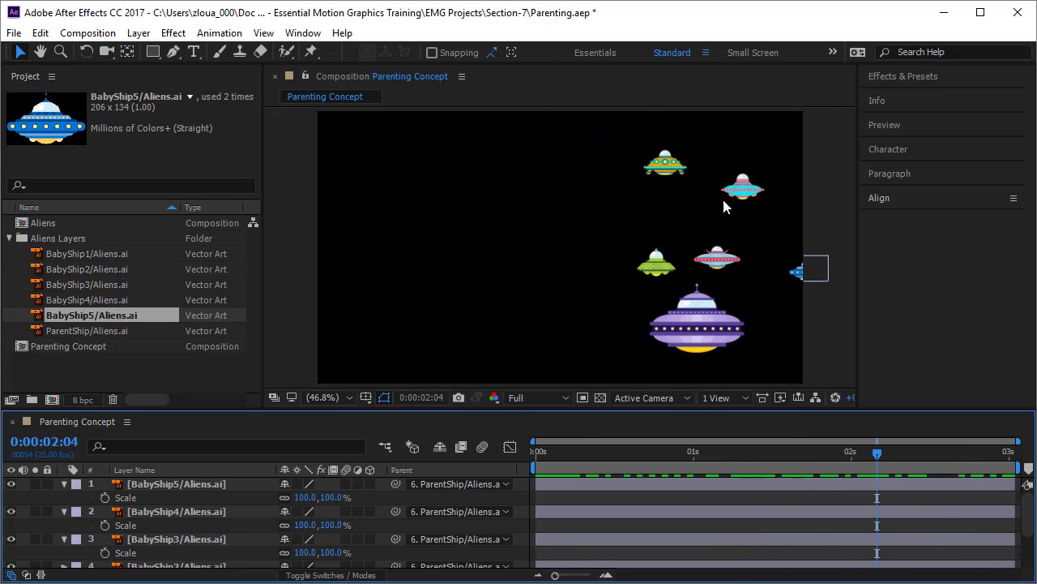
left_click(663, 162)
left_click_drag(663, 162, 671, 223)
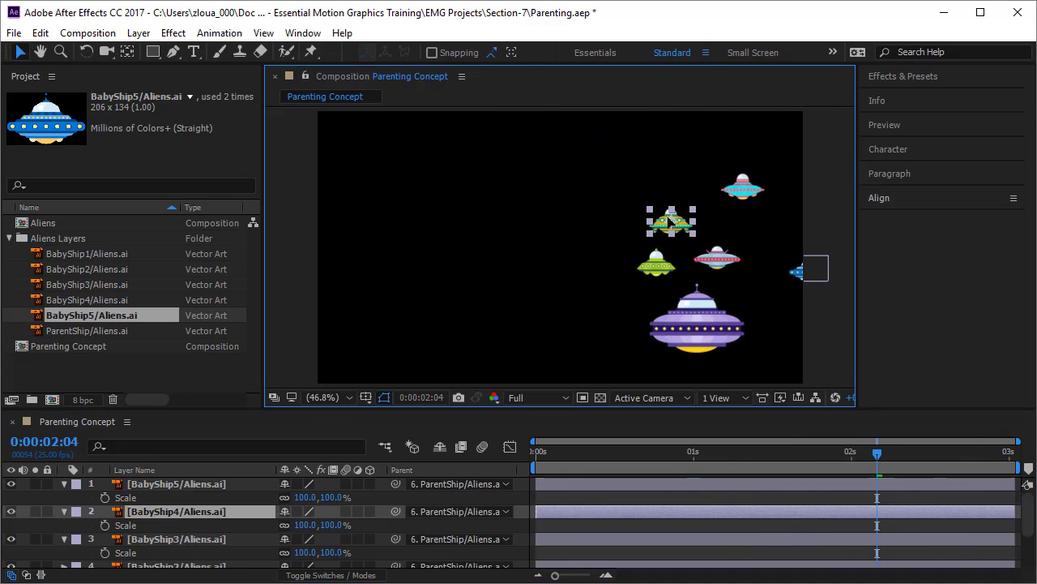
left_click(801, 270)
left_click_drag(800, 270, 745, 286)
Return to the first frame and move the BabyShip3 ship down beside BabyShip4.
left_click_drag(878, 449, 520, 498)
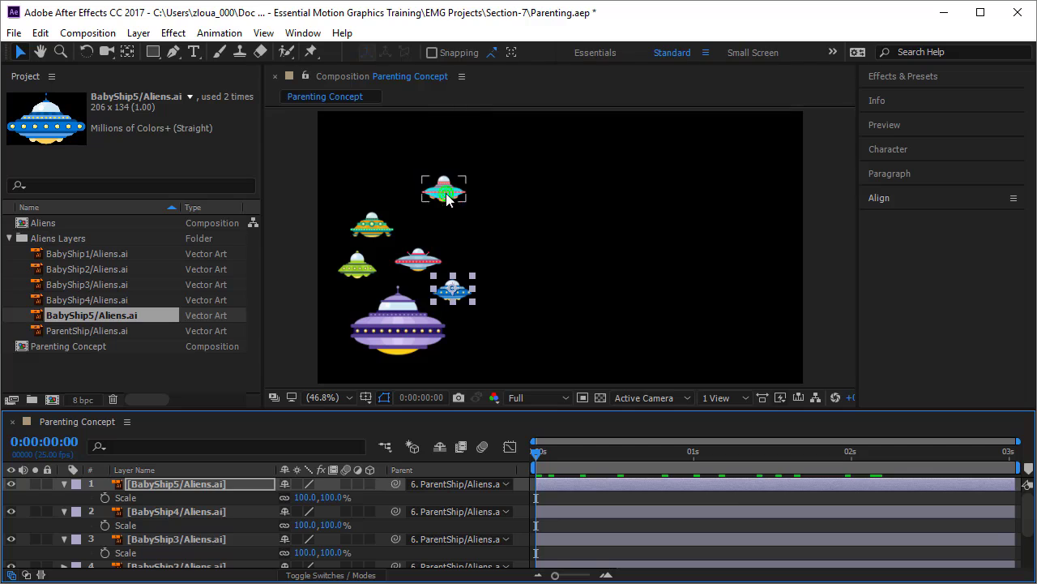
left_click_drag(448, 200, 436, 229)
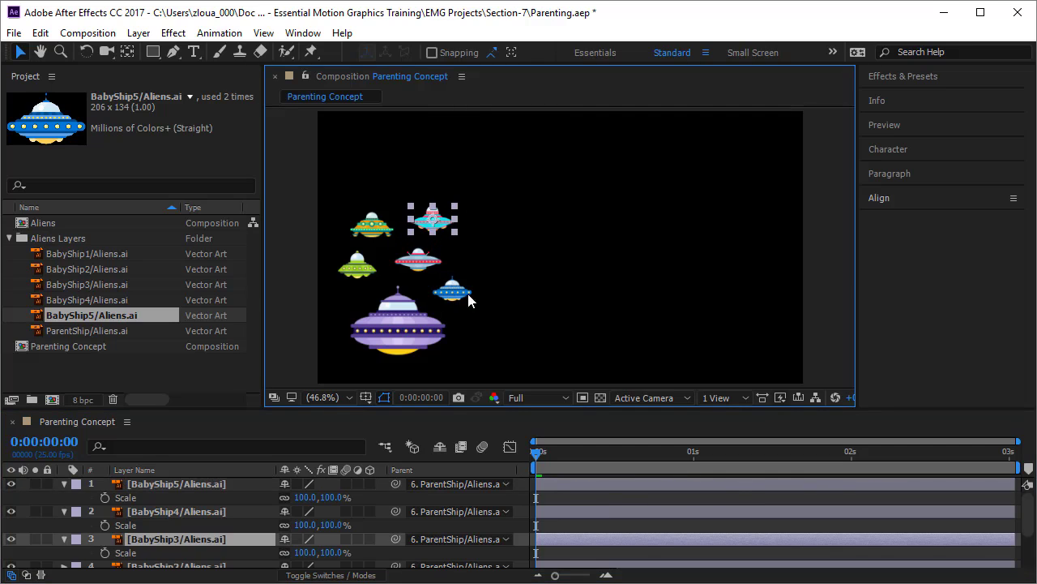
left_click(536, 454)
Reveal the ParentShip layer's Rotation alongside Position and keyframe it at 0:00:00:00 with a value of -10°.
left_click_drag(142, 409, 140, 327)
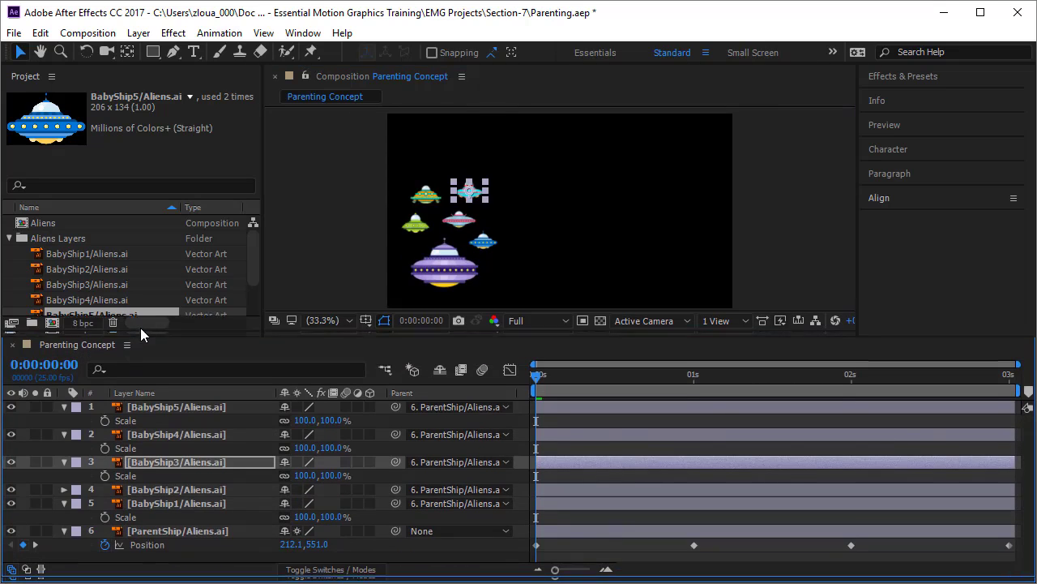
left_click(186, 527)
key("shift+r")
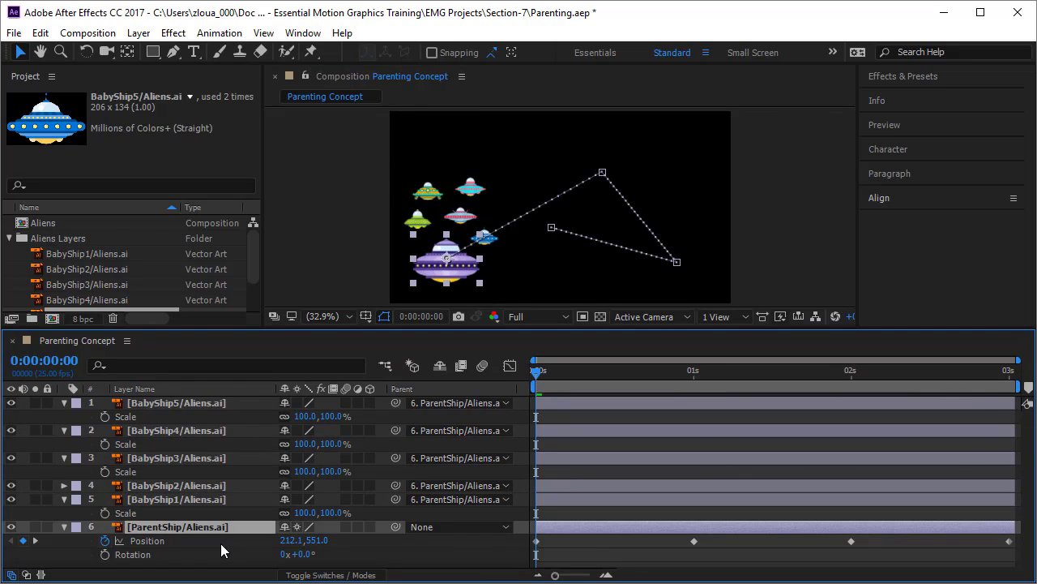
left_click(105, 555)
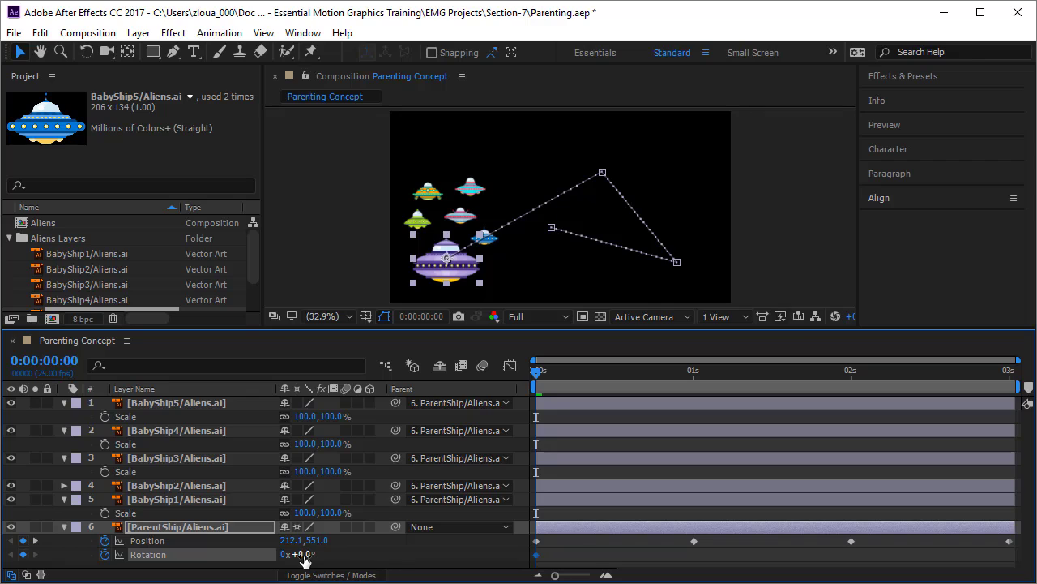
left_click_drag(304, 555, 298, 554)
left_click(298, 555)
type("-1")
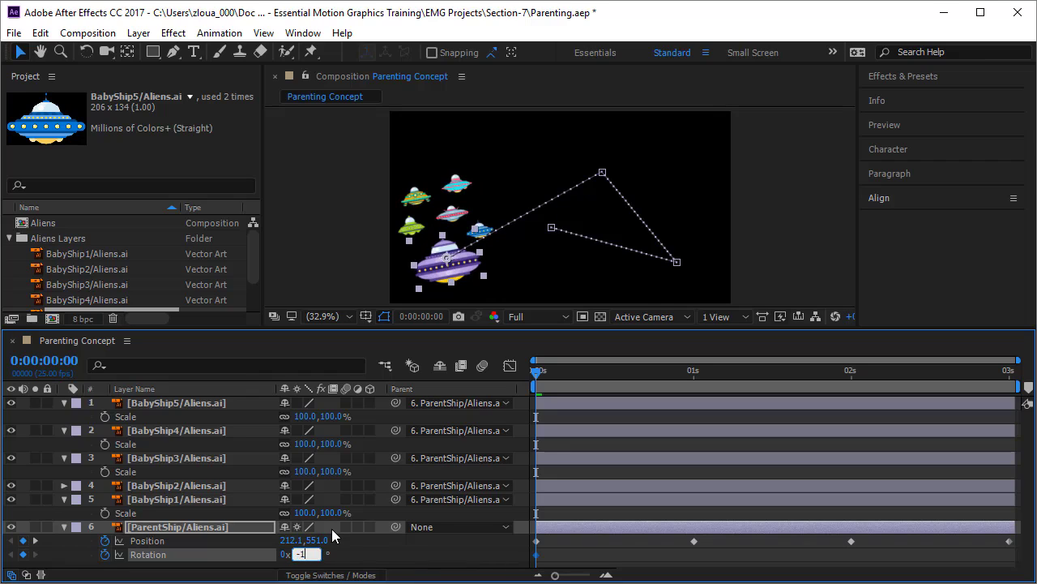
type("0")
key("Return")
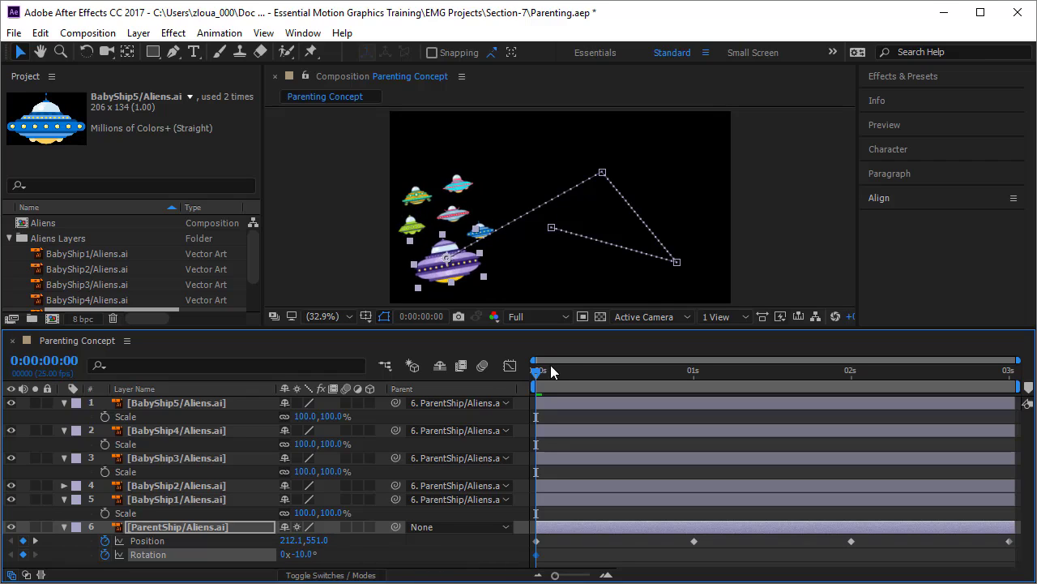
Add ParentShip Rotation keyframes that rock the ship at 0:00:00:19, about 0:00:01:15 and 0:00:02:14, the last set to -14°.
left_click_drag(530, 374, 656, 398)
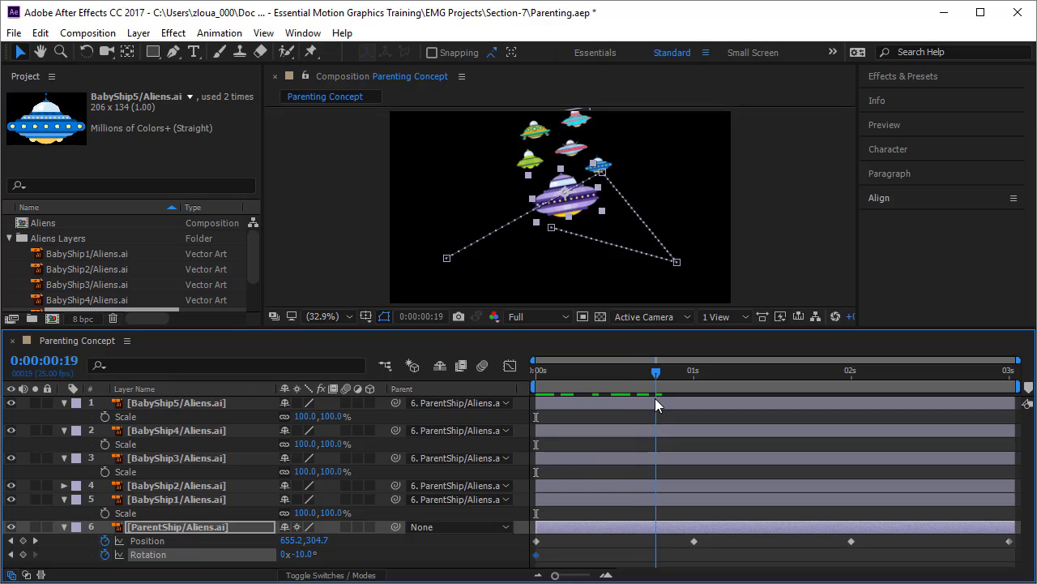
left_click_drag(301, 554, 333, 554)
left_click_drag(655, 378, 789, 393)
left_click_drag(308, 557, 294, 565)
left_click_drag(796, 381, 943, 399)
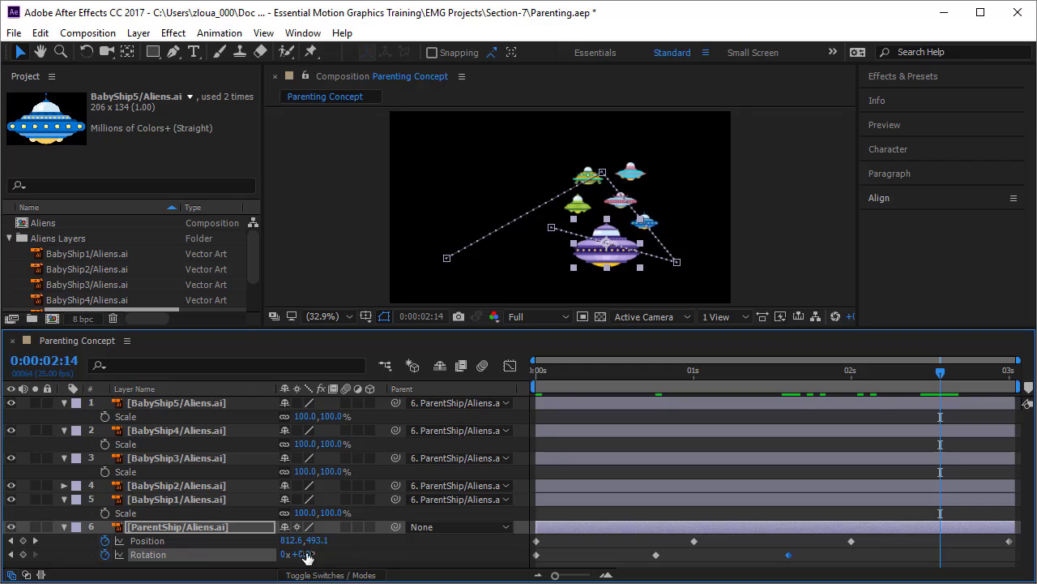
left_click_drag(307, 555, 300, 559)
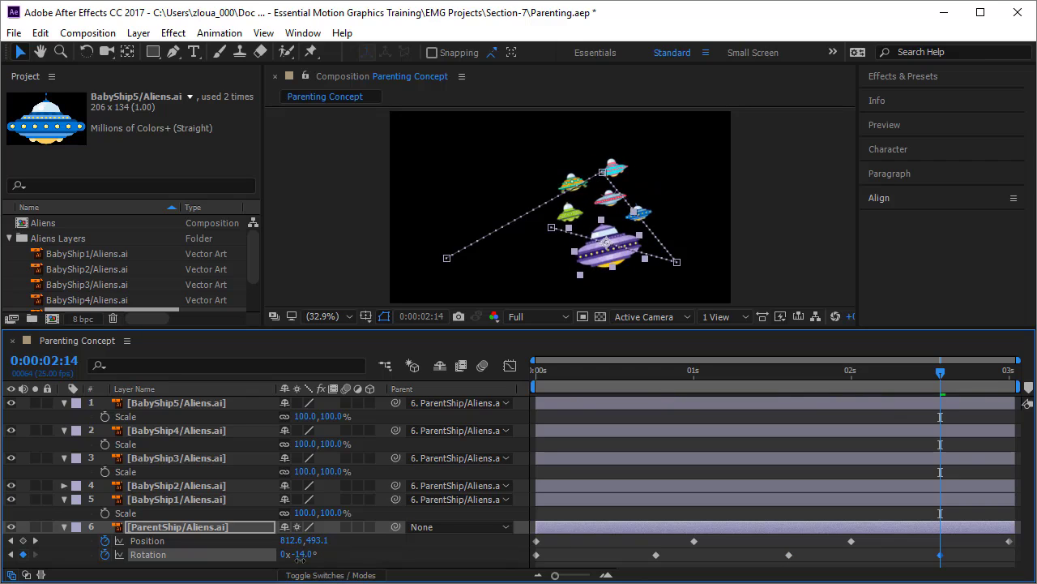
Copy the first ParentShip Rotation keyframe to 0:00:03:00 and return to the first frame.
left_click(537, 554)
left_click_drag(947, 382, 988, 405)
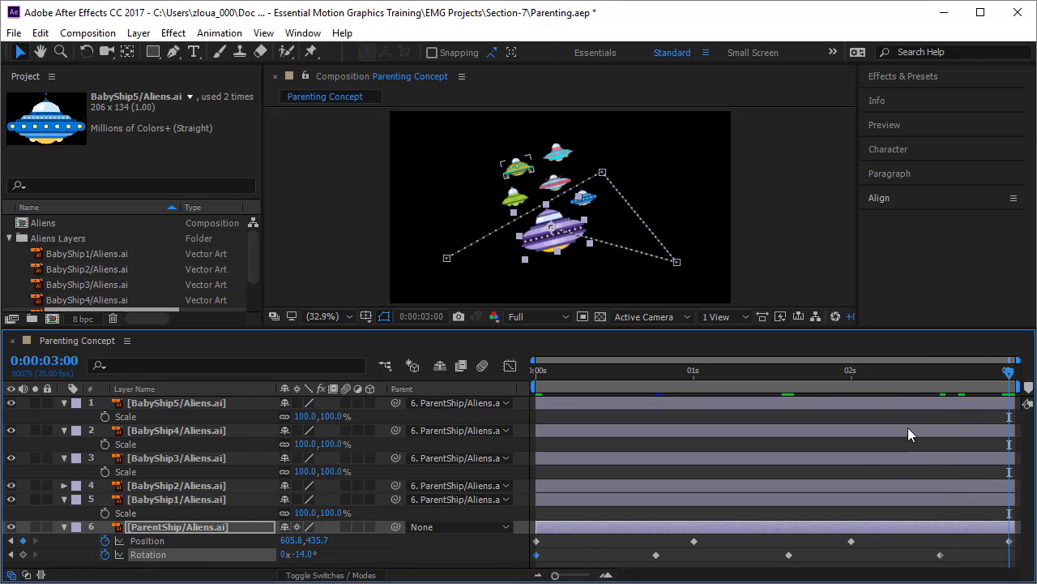
key("ctrl+v")
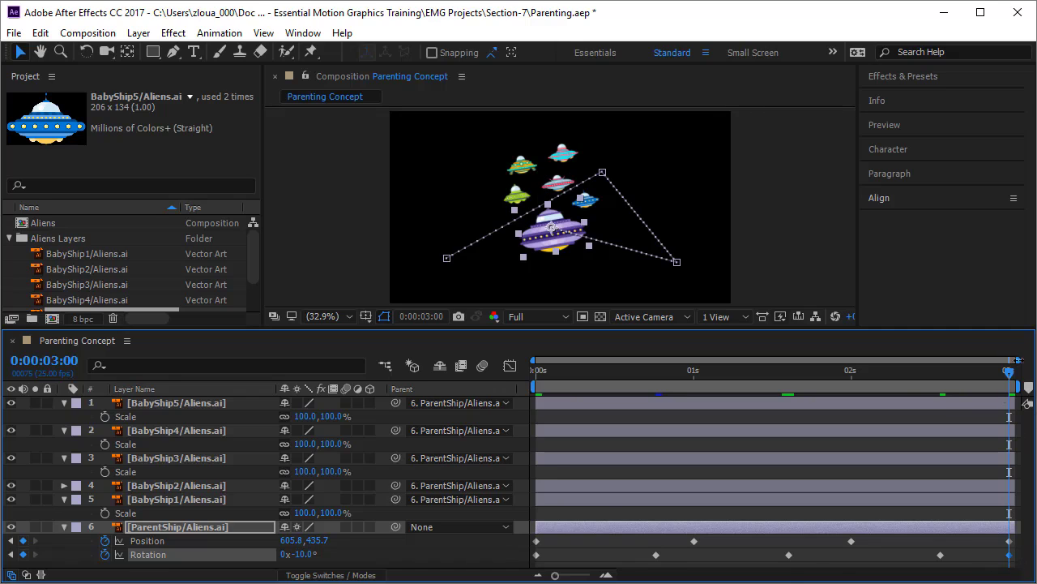
key("Home")
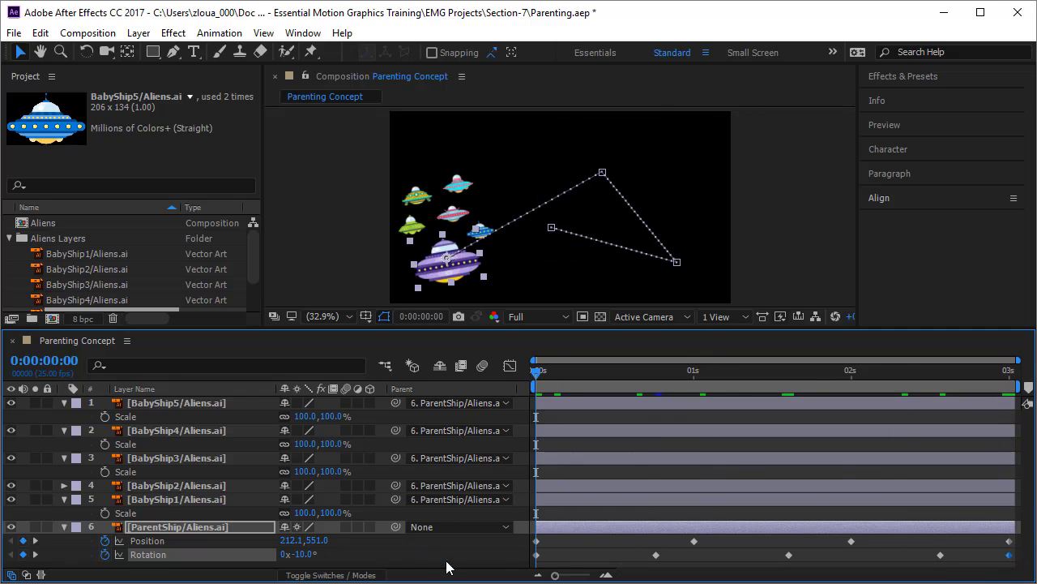
Preview the parented animation with no layer selected, expand all Transform properties of the ParentShip layer and return to the first frame.
left_click(446, 566)
key("space")
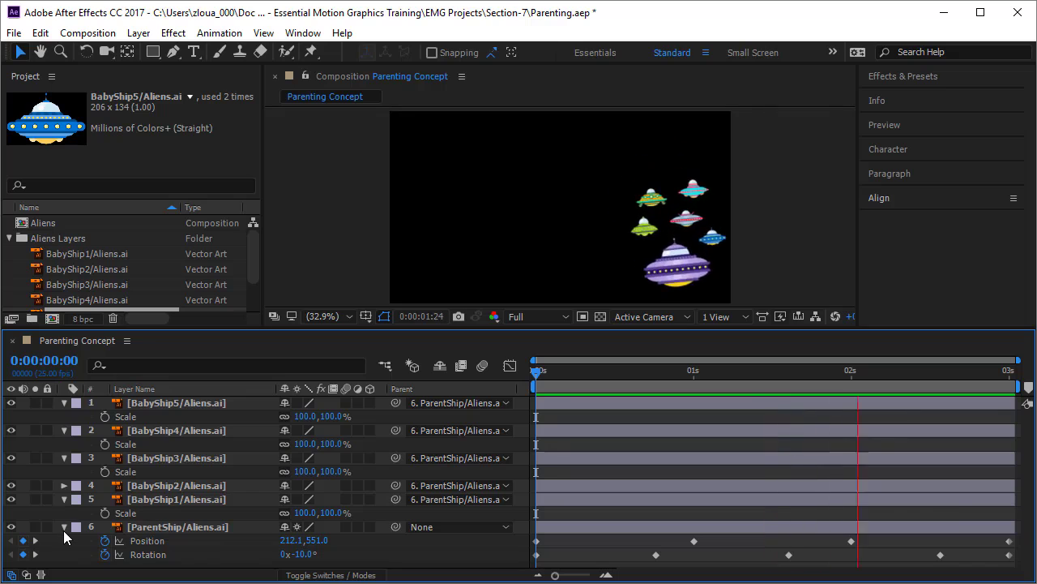
left_click(65, 529)
left_click(64, 529)
left_click(537, 373)
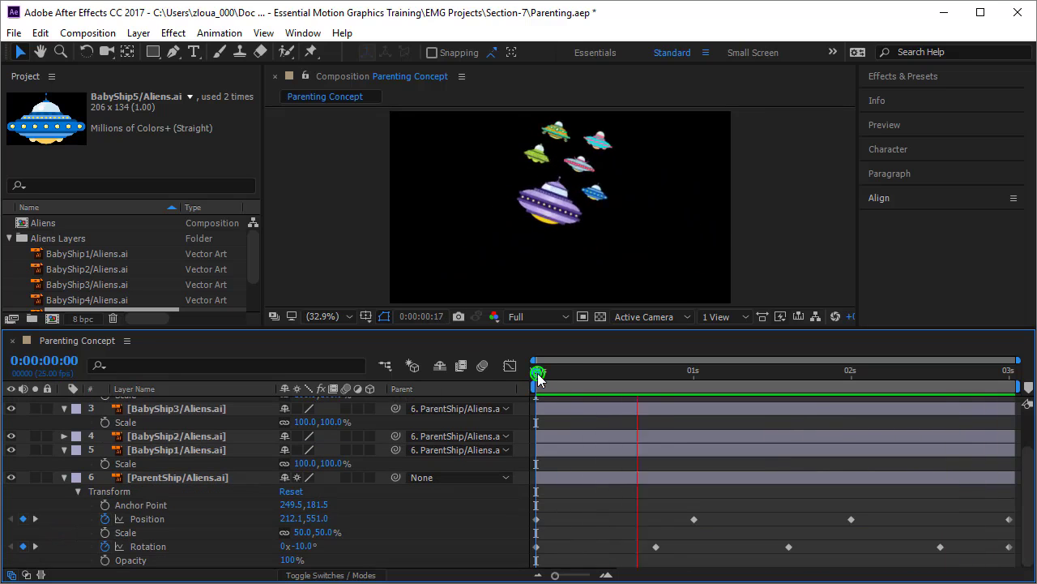
Go through the ParentShip layer's Anchor Point, Position and Rotation properties, try adjusting its Opacity, and replay the animation.
left_click(182, 508)
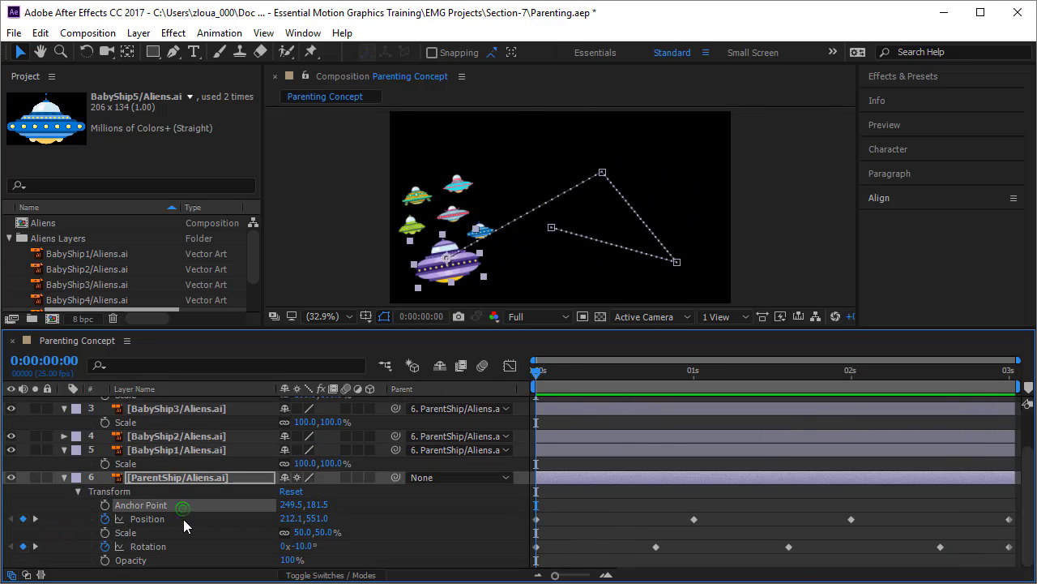
left_click(183, 519)
left_click(183, 547)
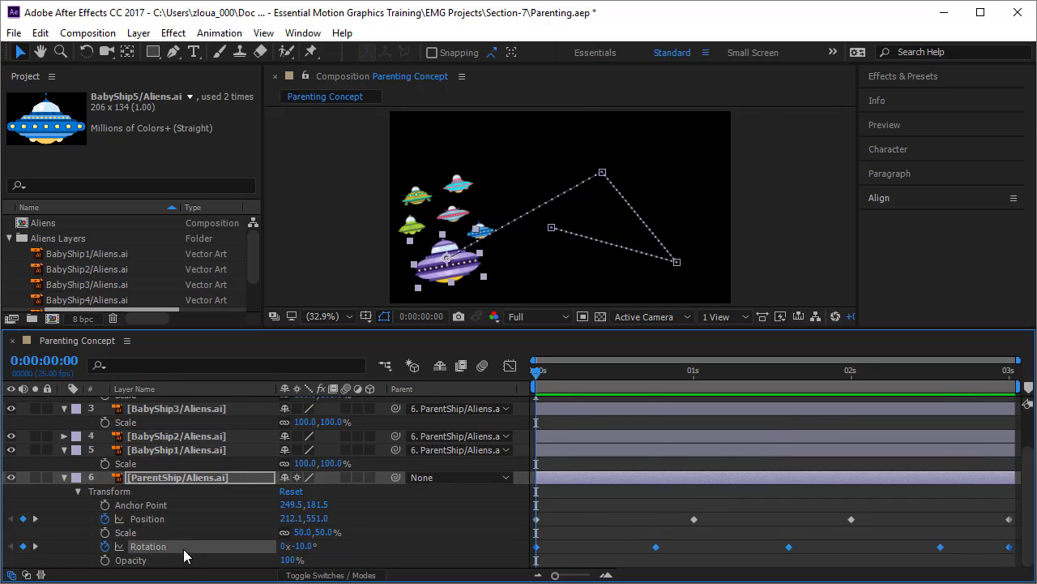
left_click(183, 559)
left_click_drag(287, 561, 360, 561)
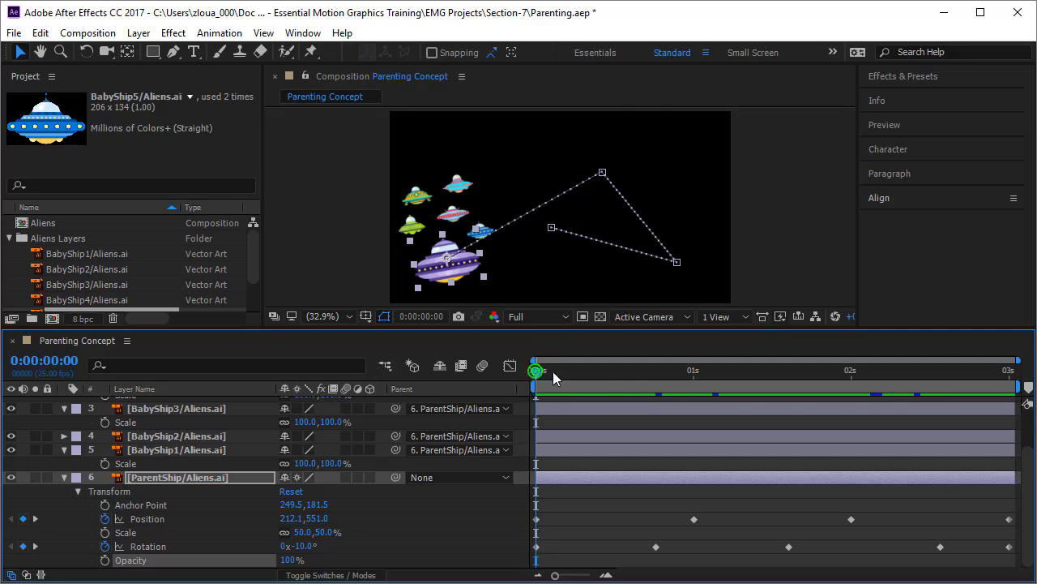
key("space")
key("space")
scroll(399, 544, "up", 3)
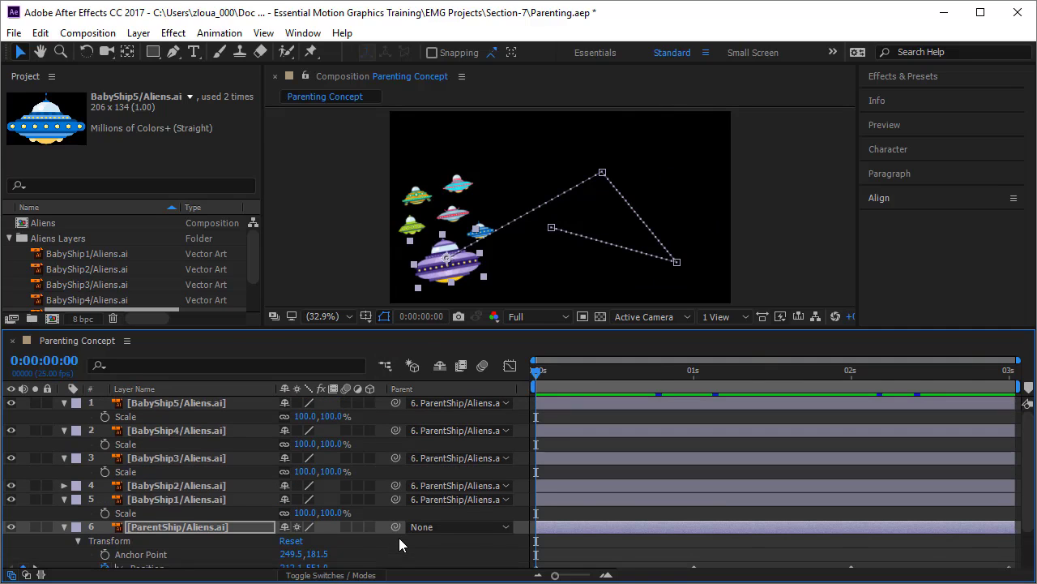
Select the BabyShip5 layer and check the timeline's column options for the Parent column.
left_click(171, 403)
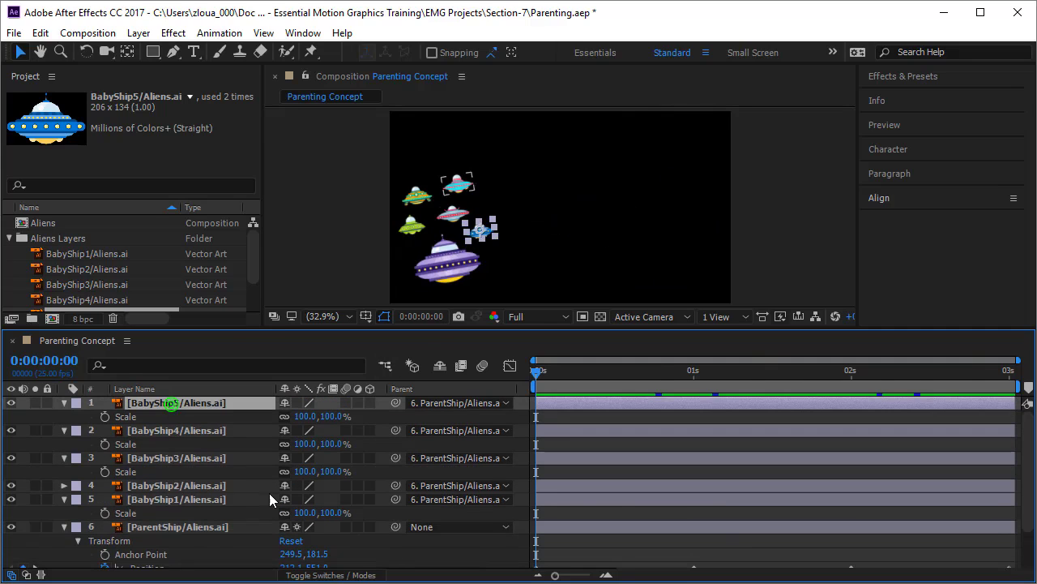
right_click(438, 390)
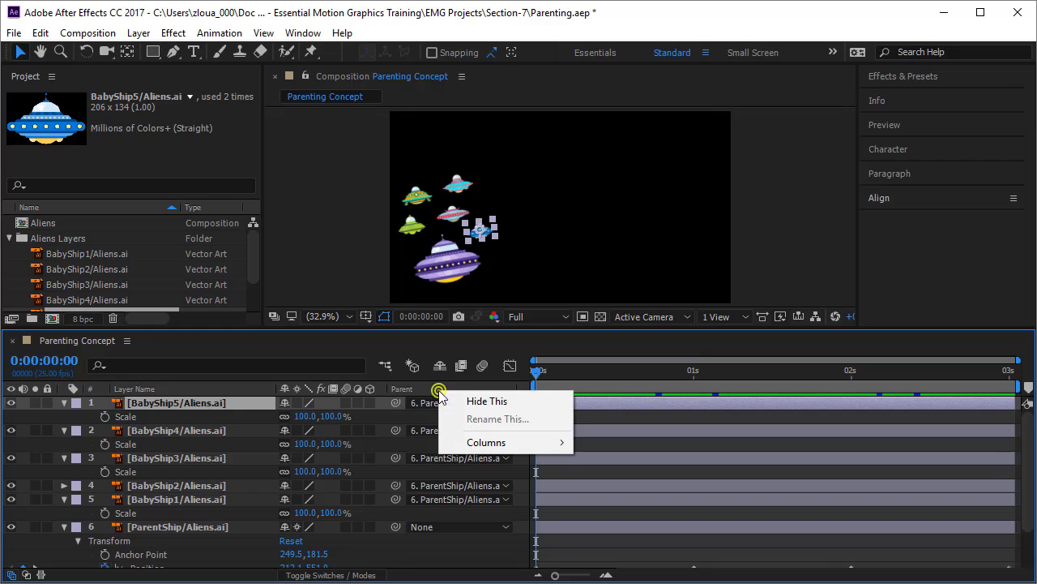
mouse_move(483, 446)
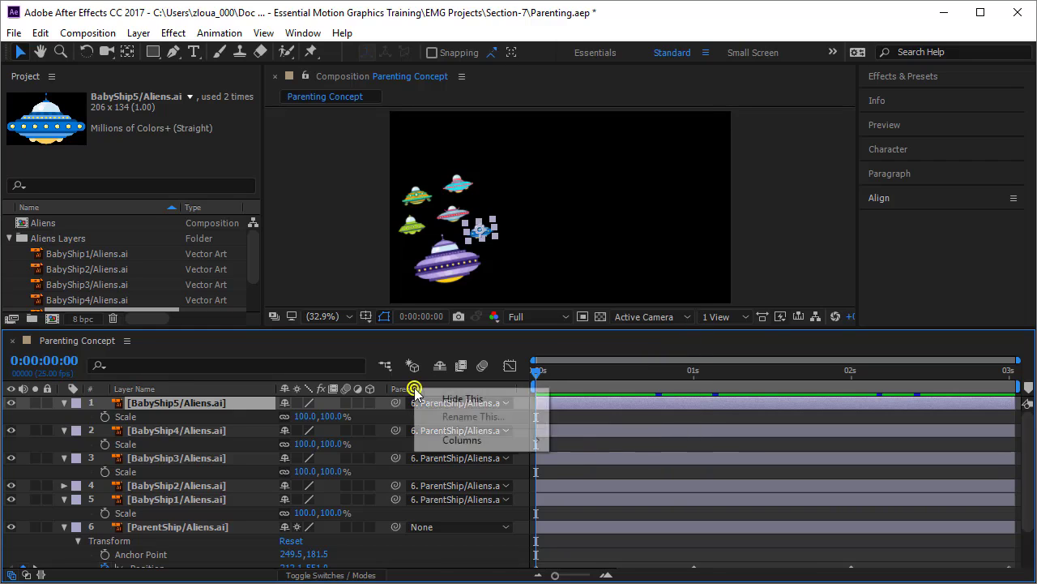
right_click(170, 389)
mouse_move(240, 447)
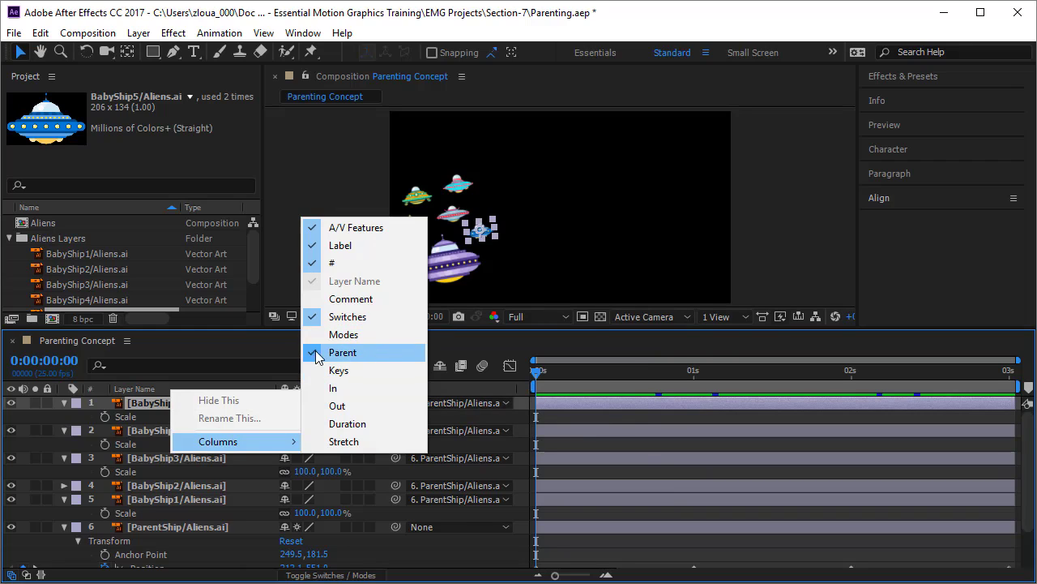
Switch the timeline to show source names and link BabyShip5 to the ParentShip layer with the parent pick whip.
left_click(137, 389)
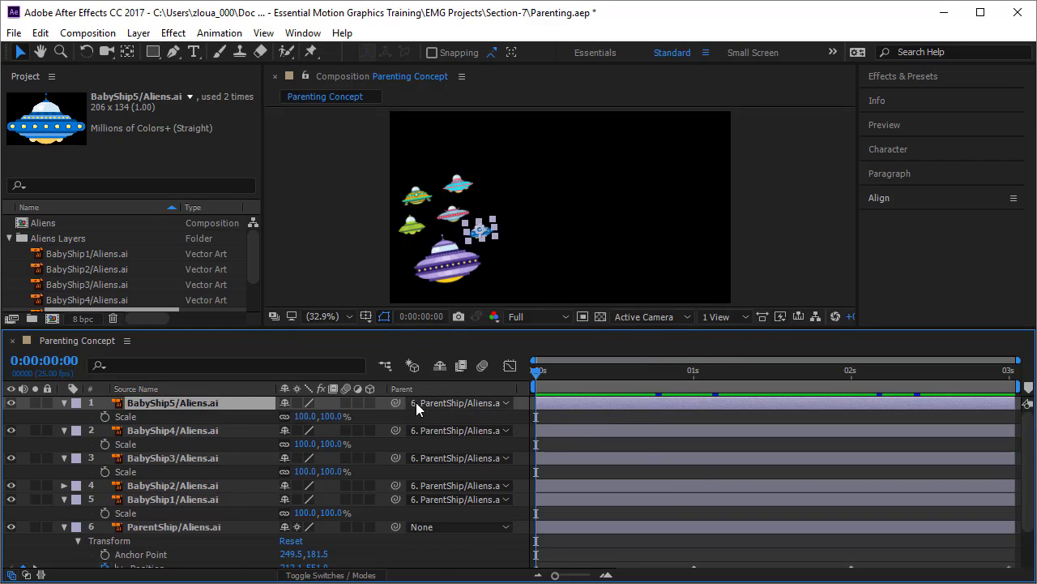
left_click_drag(400, 403, 187, 529)
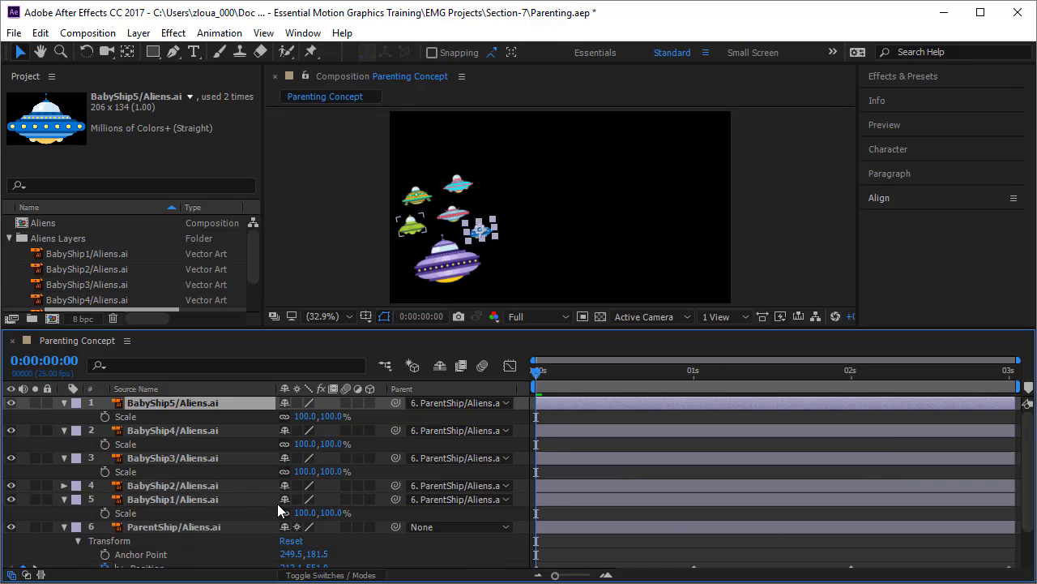
Play the animation from the first frame and review the ParentShip layer's Transform properties and keyframes.
left_click(537, 366)
key("space")
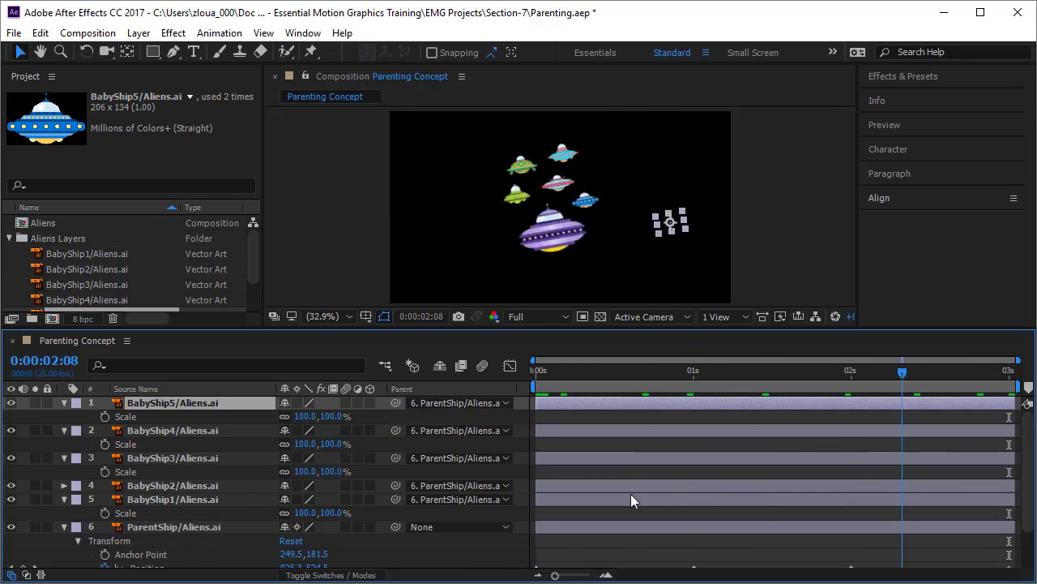
key("space")
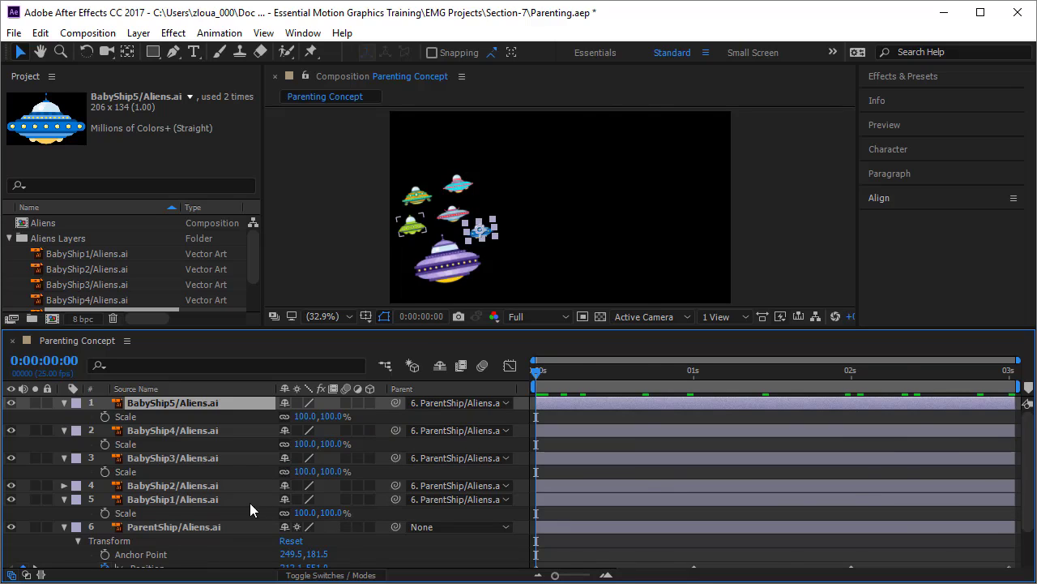
scroll(250, 502, "down", 3)
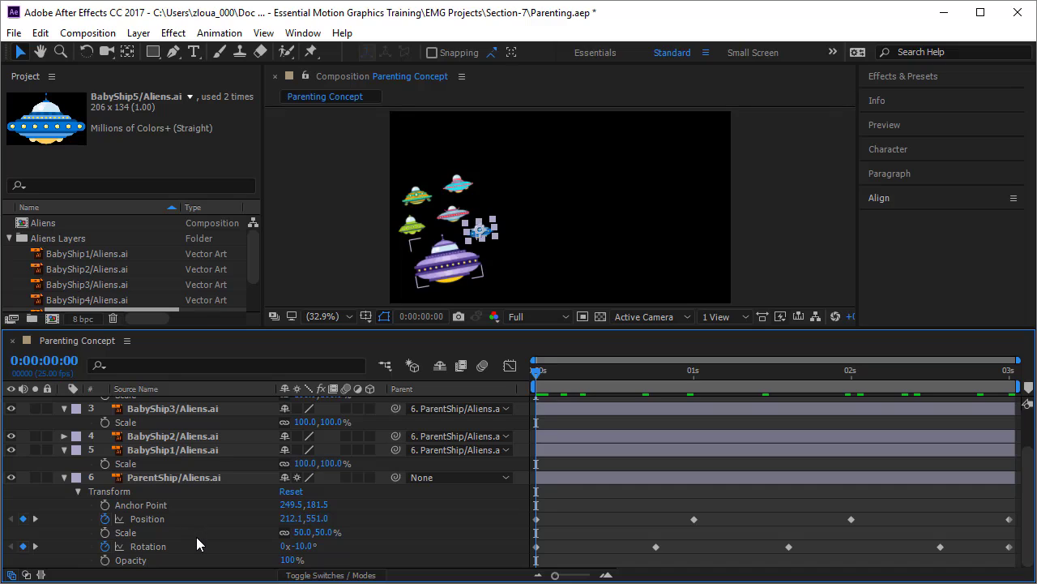